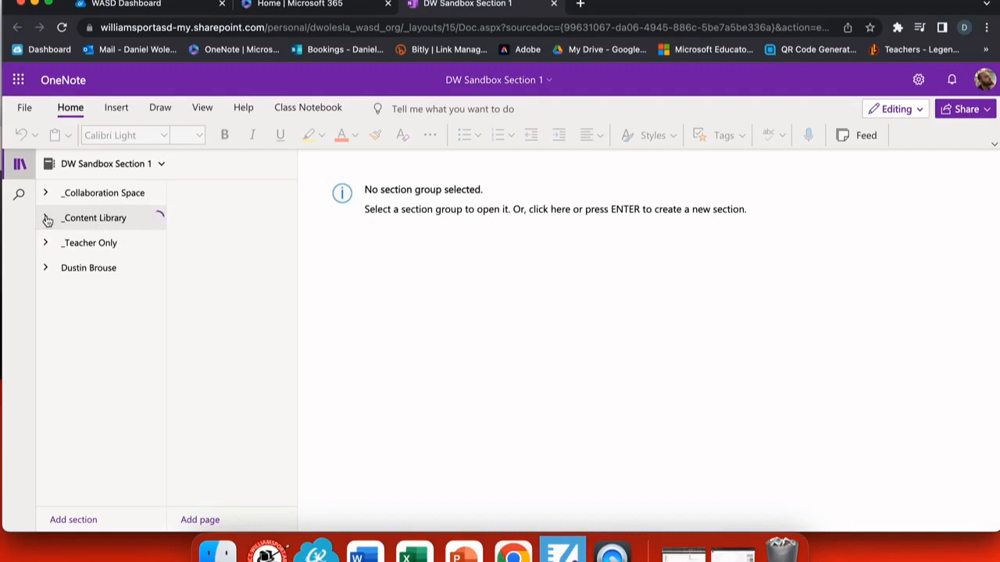
# Add a new notebook section named Chapter 1
pyautogui.click(91, 527)
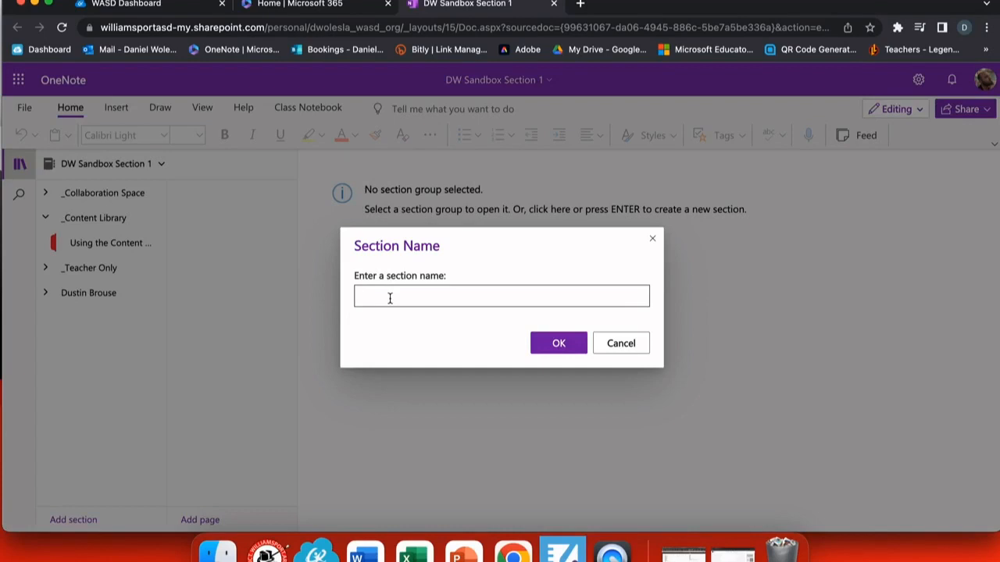
pyautogui.write('Lesson')
pyautogui.press('BackSpace')
pyautogui.press('BackSpace')
pyautogui.press('BackSpace')
pyautogui.write('Chapter 1')
pyautogui.press('Return')
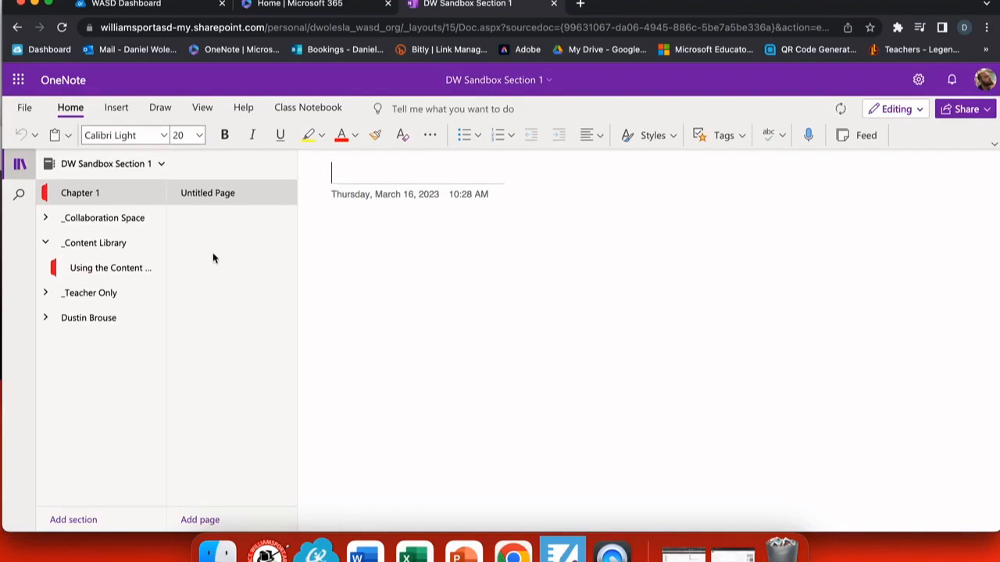
# Title the untitled page Lesson 1 and write the line "I can type." in its body
pyautogui.click(367, 168)
pyautogui.write('Lesson 1')
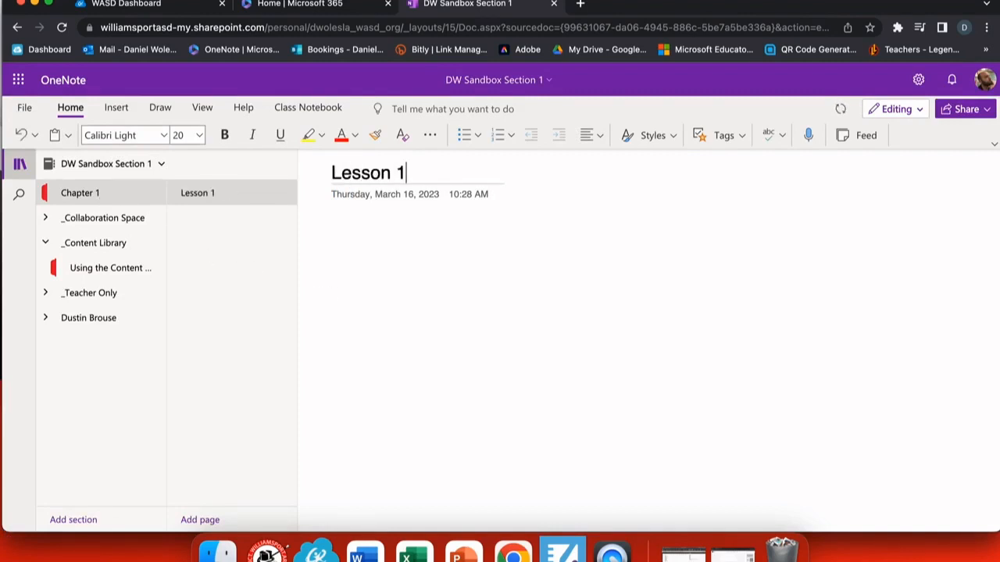
pyautogui.press('Return')
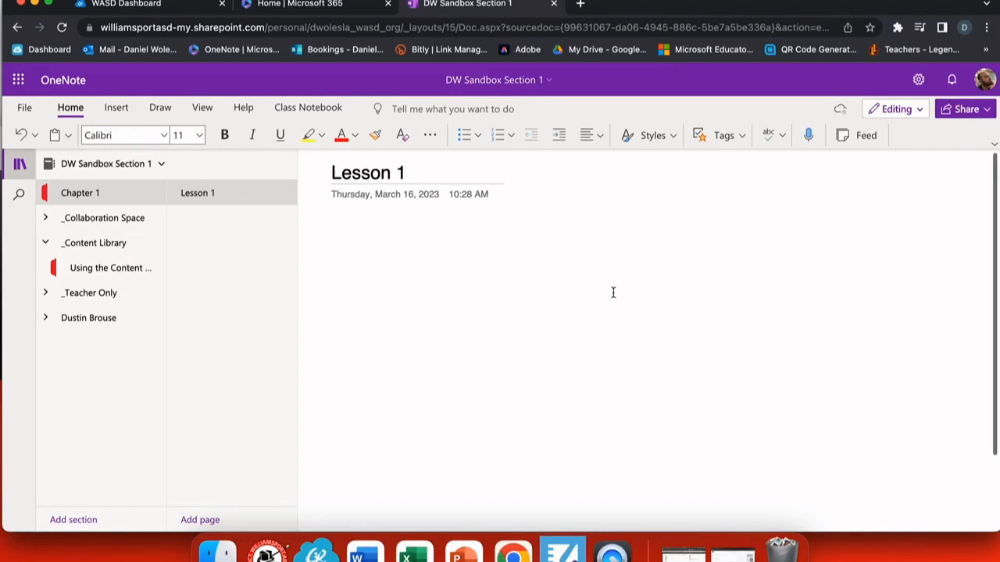
pyautogui.click(121, 113)
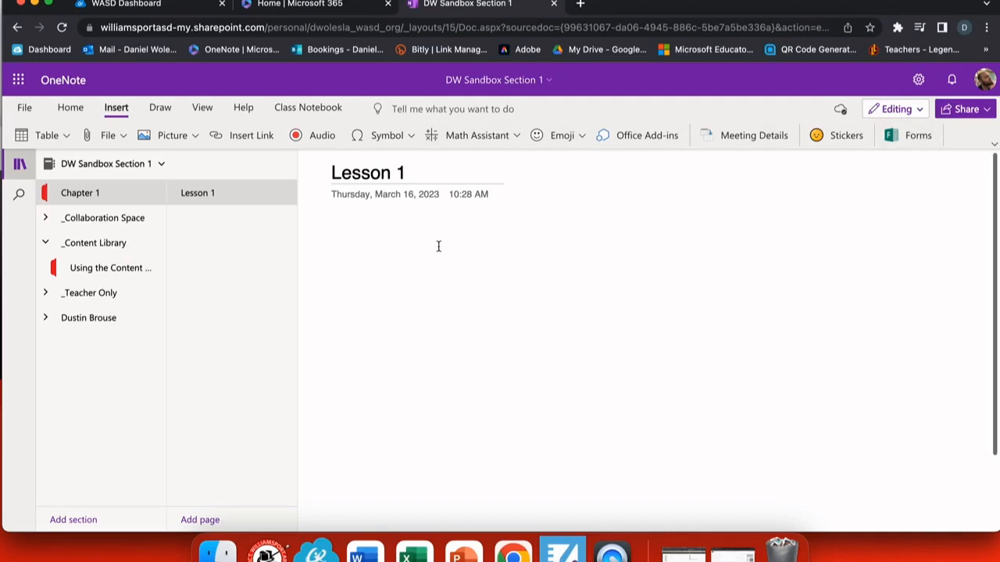
pyautogui.write('I can type.')
pyautogui.press('Return')
# In a new browser tab, search DuckDuckGo for "essay on trees" and open The Nature Conservancy article "6 Ways Trees Benefit All of Us"
pyautogui.click(580, 4)
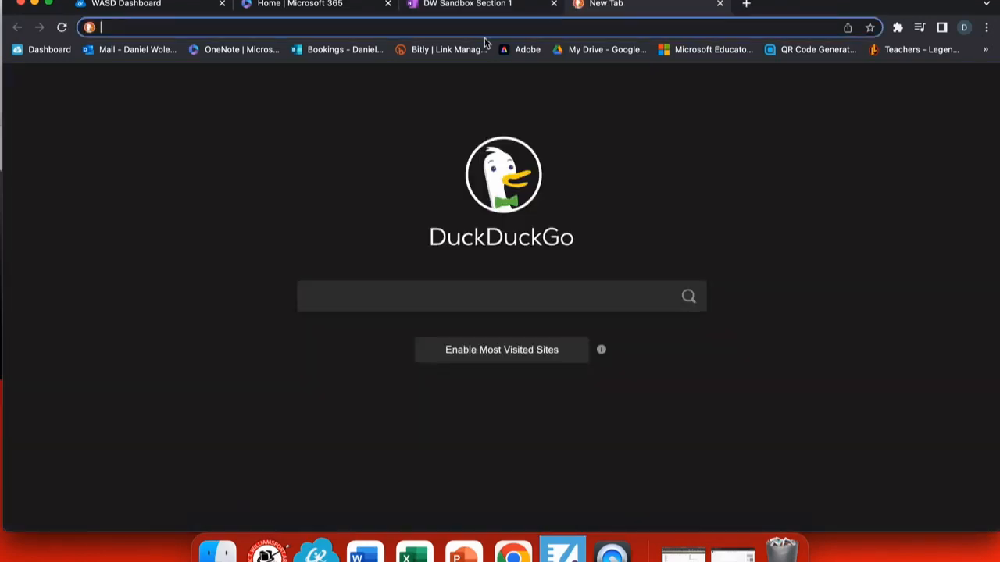
pyautogui.click(482, 301)
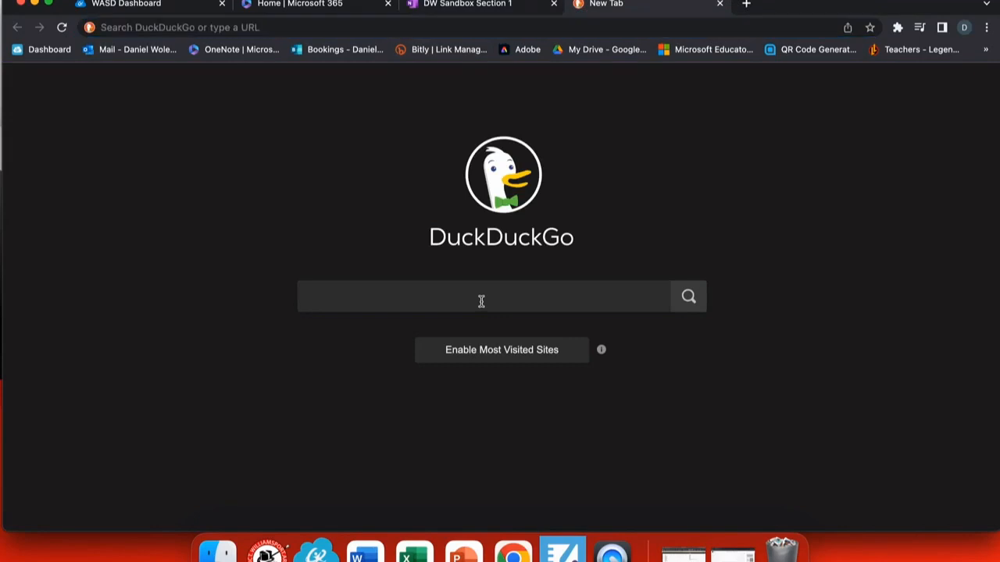
pyautogui.write('essay')
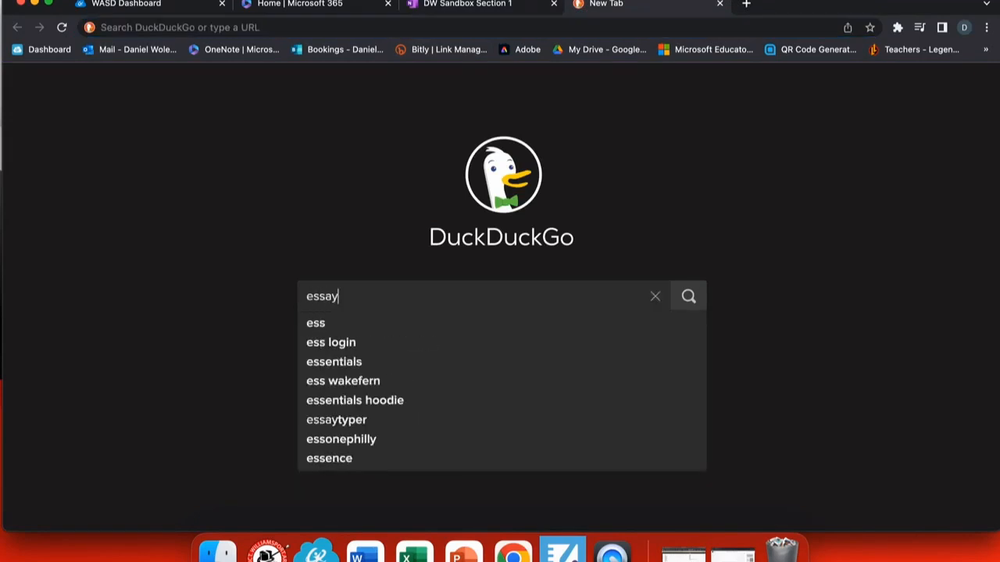
pyautogui.write(' on trees')
pyautogui.press('Return')
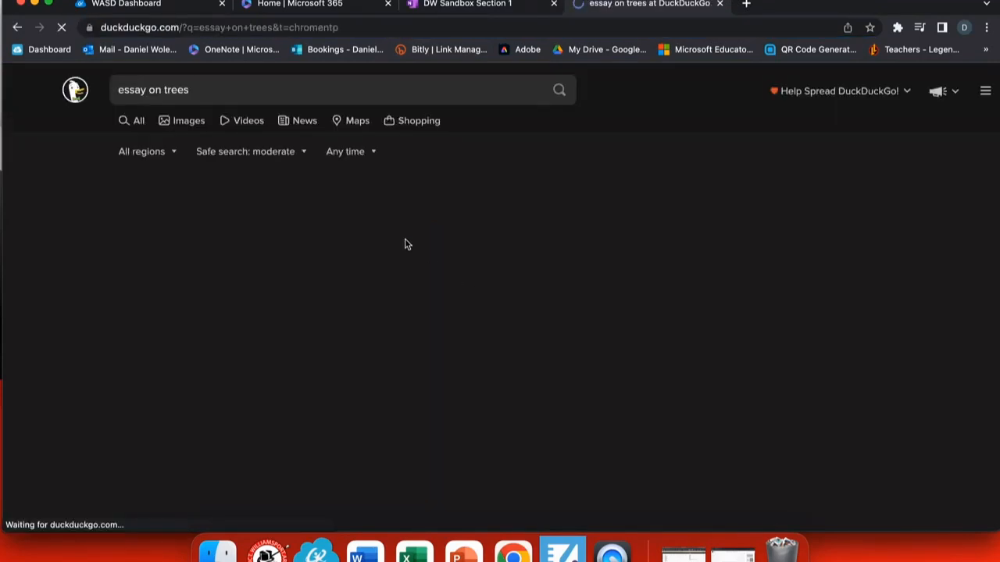
pyautogui.click(204, 203)
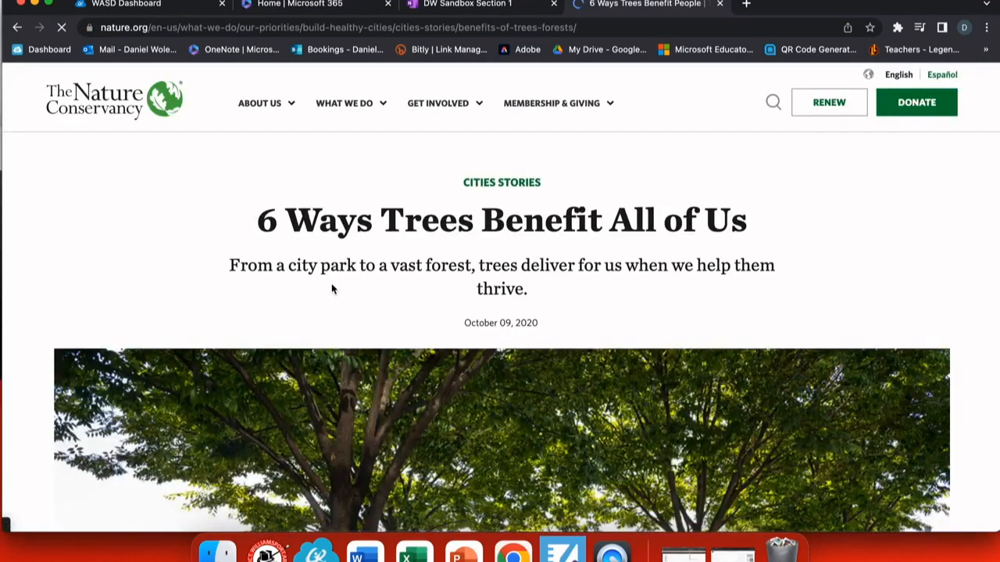
# Copy the article's three introductory paragraphs and paste them below "I can type." on the Lesson 1 page in OneNote
pyautogui.scroll(-5, 331, 287)
pyautogui.scroll(-3, 331, 284)
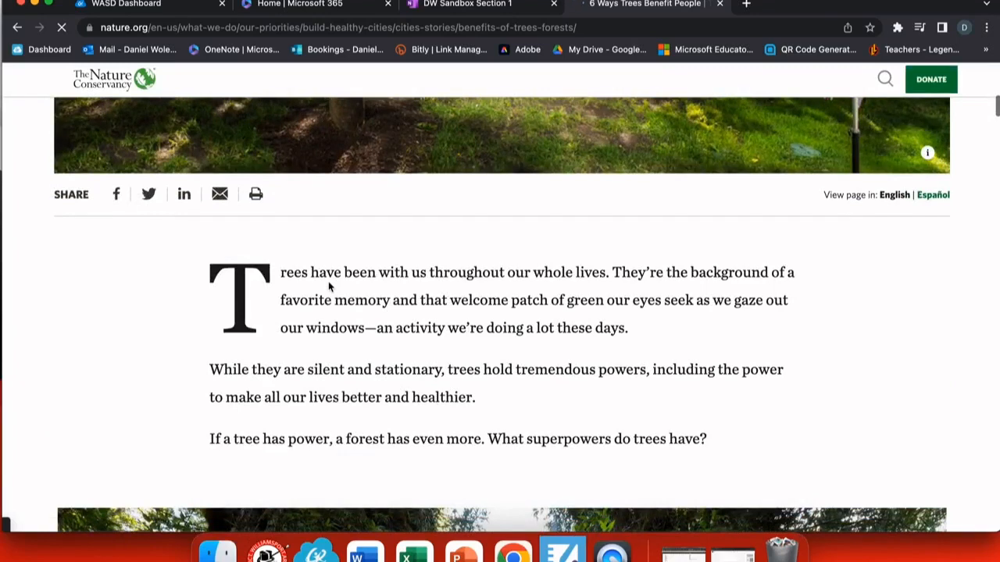
pyautogui.moveTo(200, 267)
pyautogui.mouseDown()
pyautogui.moveTo(552, 406)
pyautogui.moveTo(674, 404)
pyautogui.moveTo(682, 431)
pyautogui.moveTo(720, 454)
pyautogui.mouseUp()
pyautogui.press('super+c')
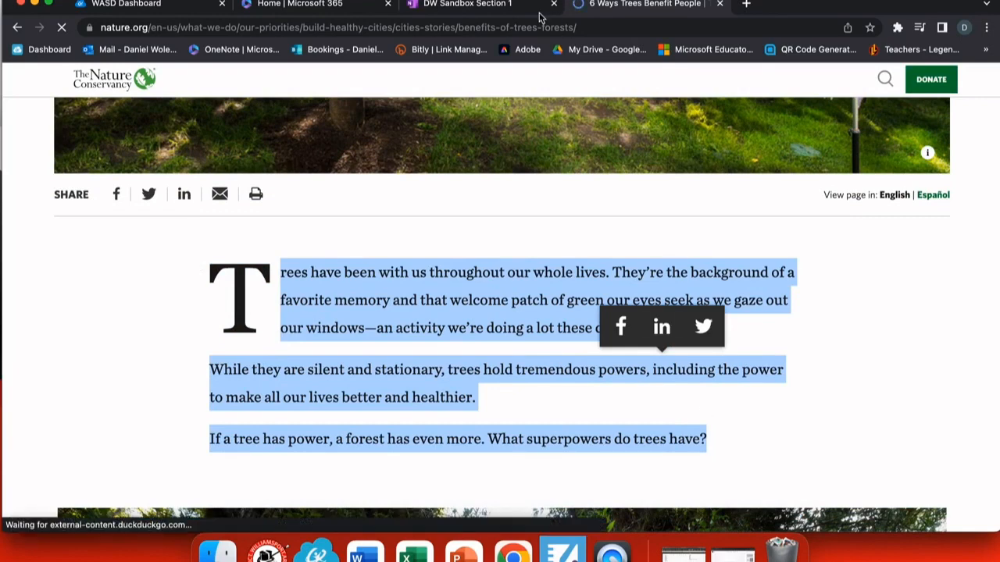
pyautogui.click(469, 4)
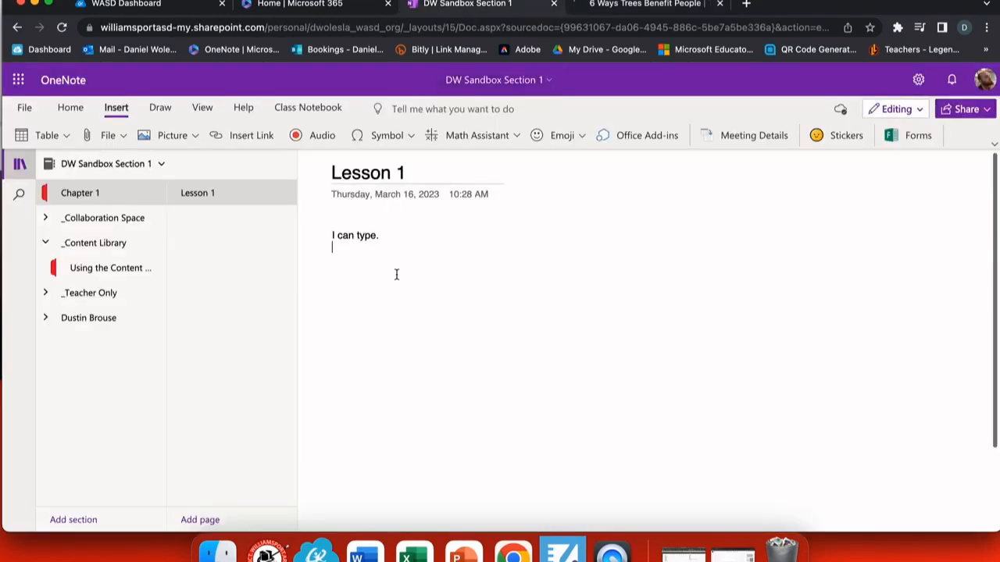
pyautogui.press('super+v')
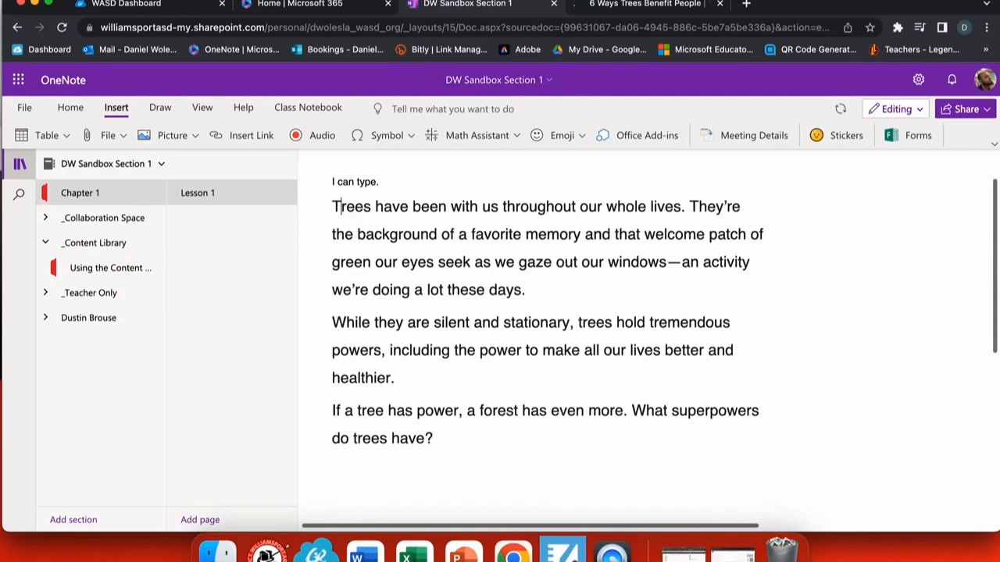
# Delete the pasted tree paragraphs from the Lesson 1 page
pyautogui.click(486, 455)
pyautogui.moveTo(485, 455); pyautogui.dragTo(331, 204)
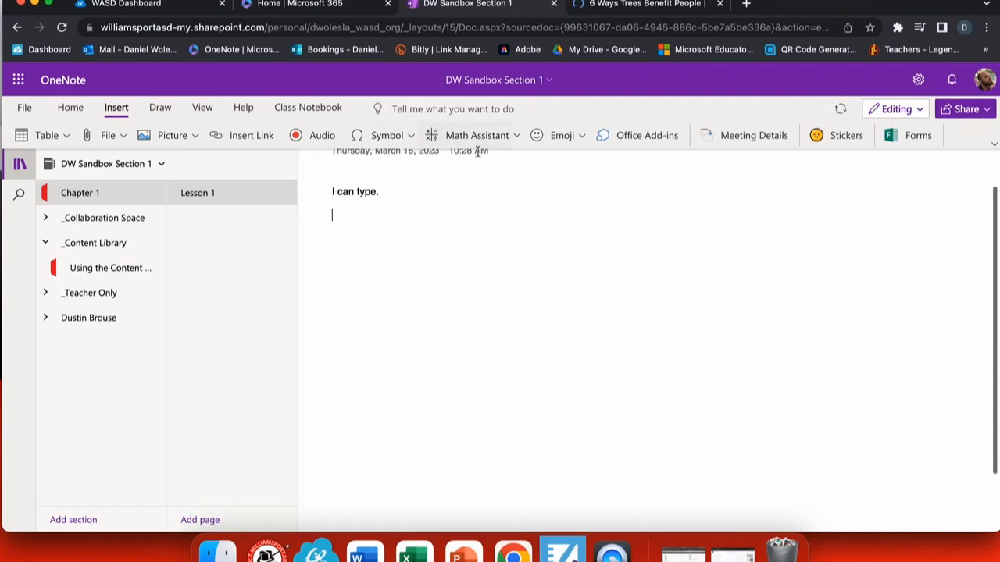
# Insert a link to the Nature Conservancy tree article below "I can type.", with the display text "Read this article."
pyautogui.click(245, 135)
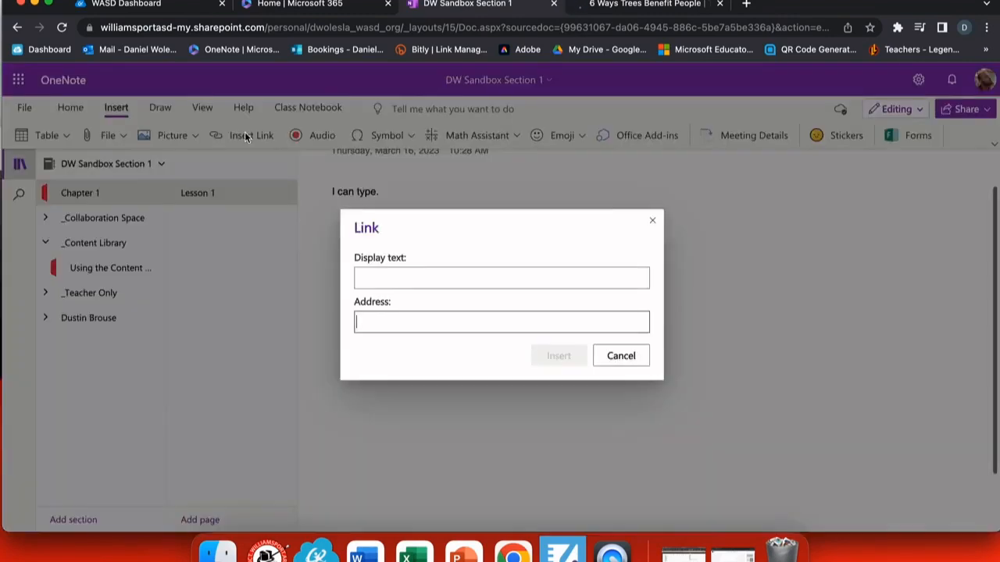
pyautogui.click(399, 280)
pyautogui.write('Read this article.')
pyautogui.click(384, 323)
pyautogui.click(620, 6)
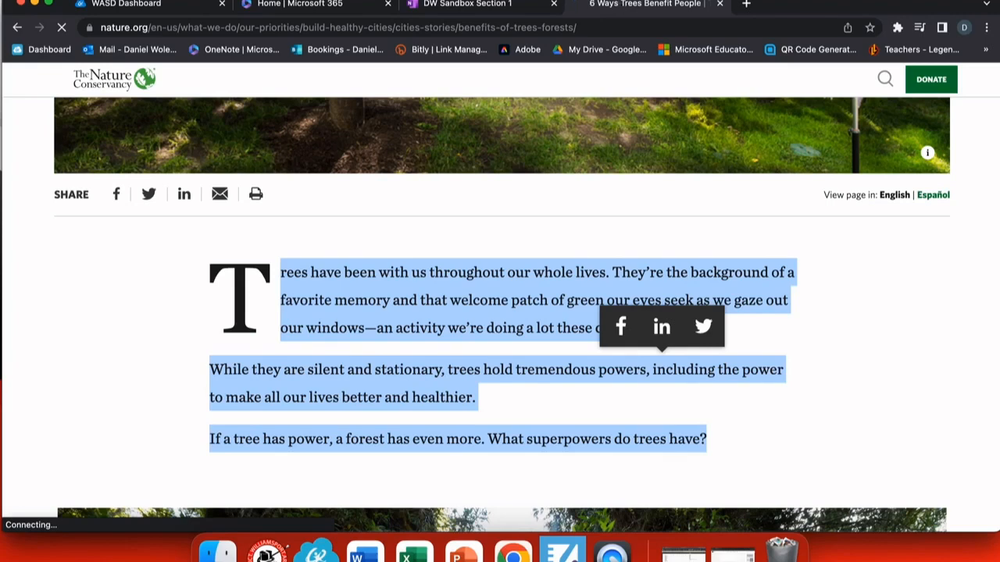
pyautogui.click(301, 27)
pyautogui.press('super+c')
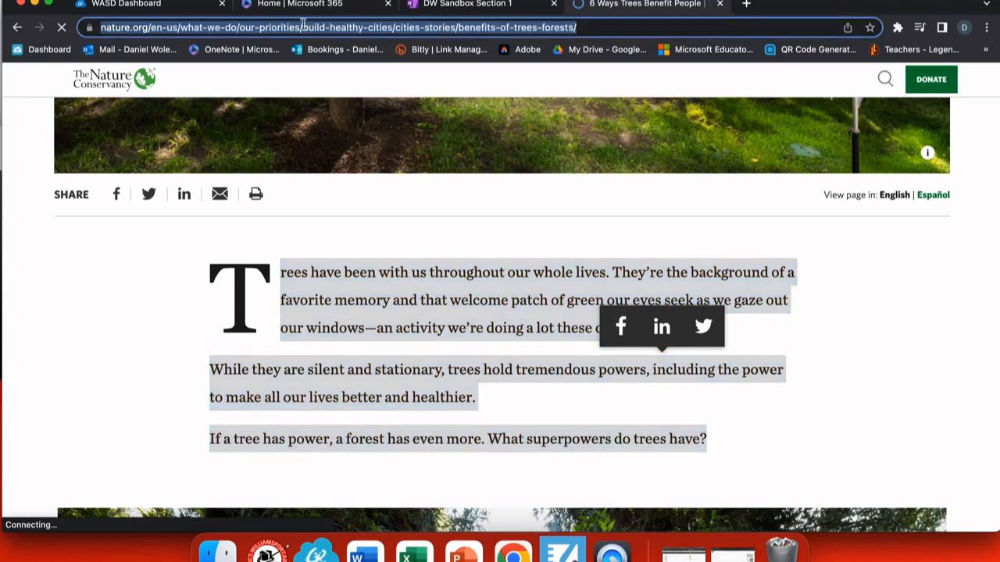
pyautogui.click(475, 3)
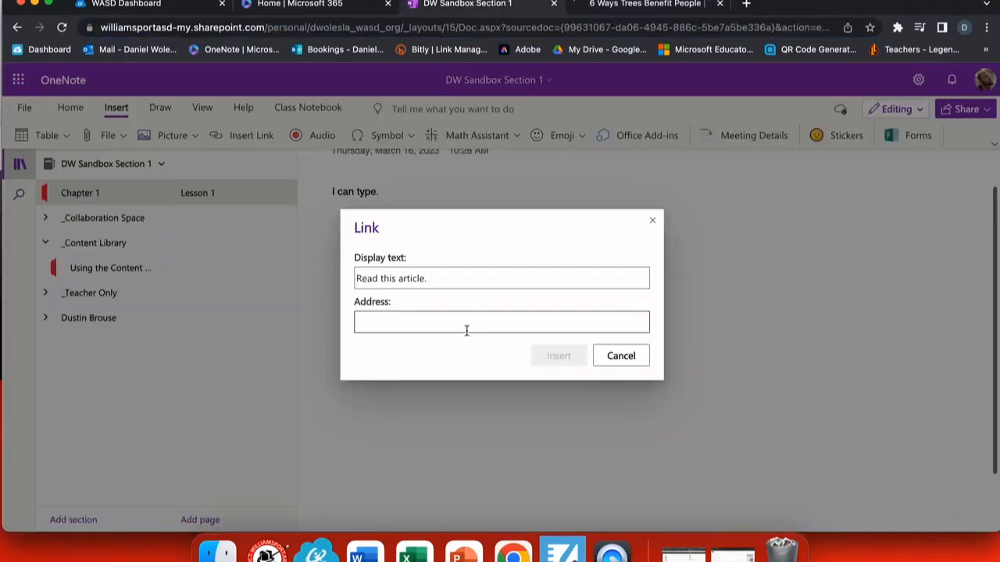
pyautogui.press('super+v')
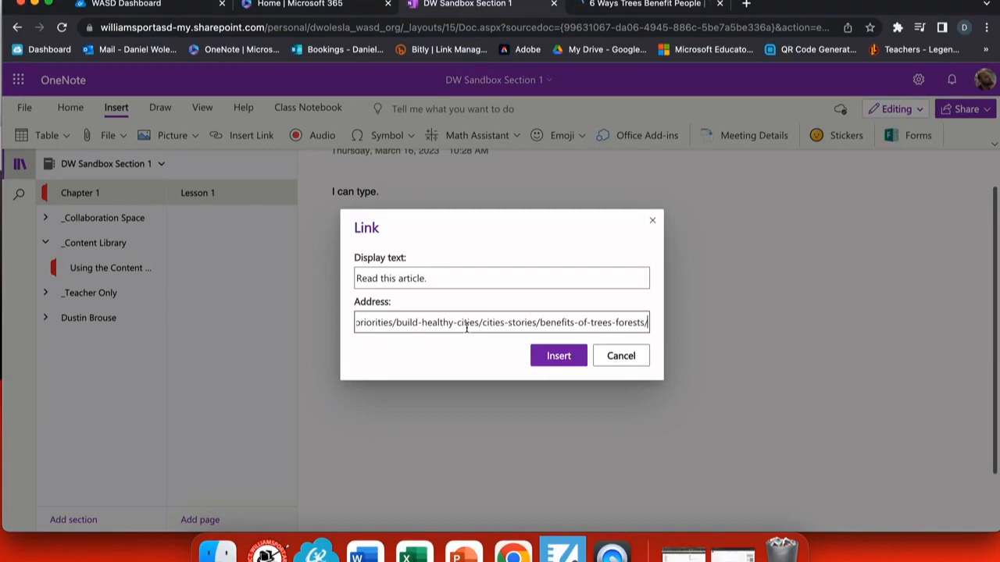
pyautogui.click(576, 357)
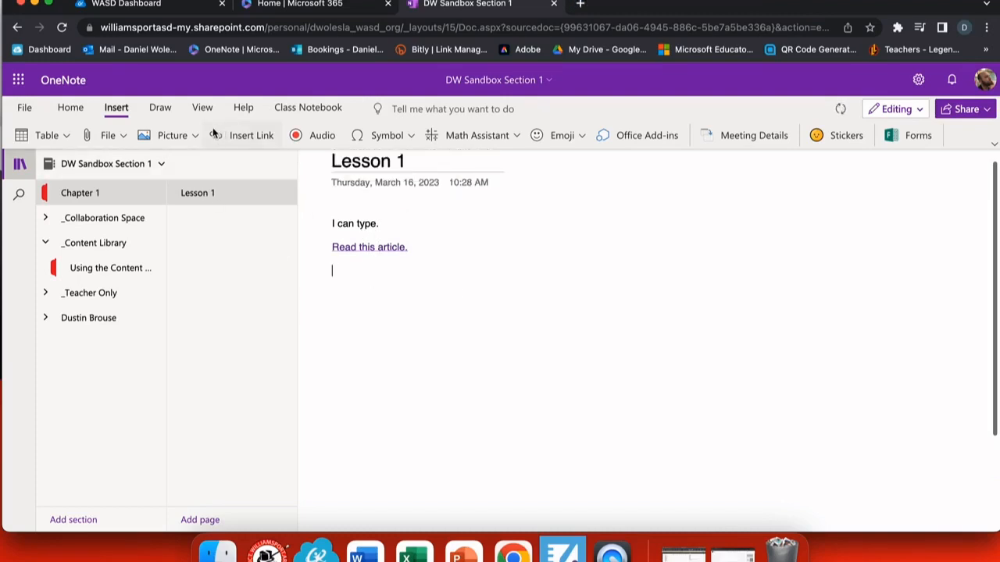
# Insert the Essays on Trees Word file from the Desktop below the article link
pyautogui.click(110, 139)
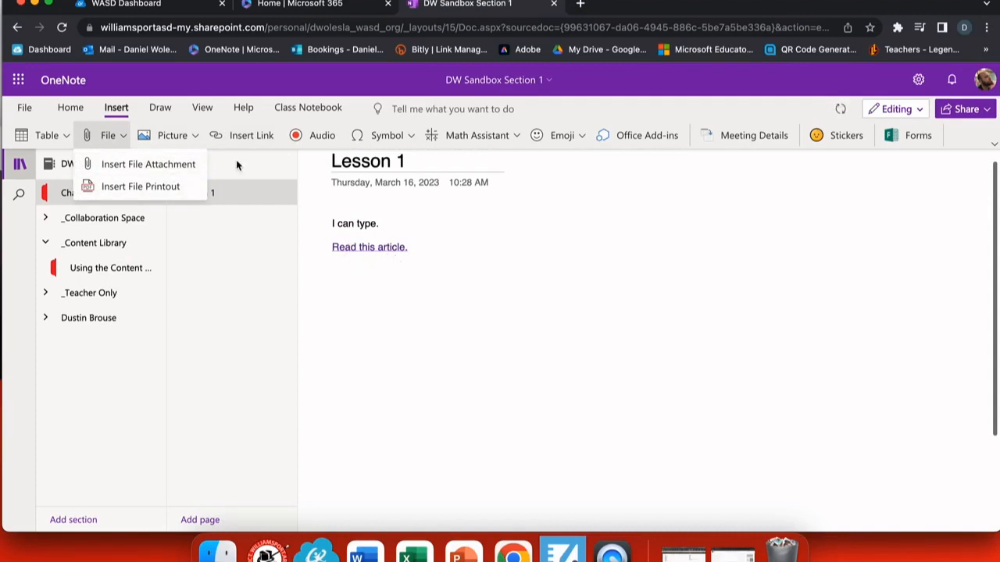
pyautogui.click(138, 189)
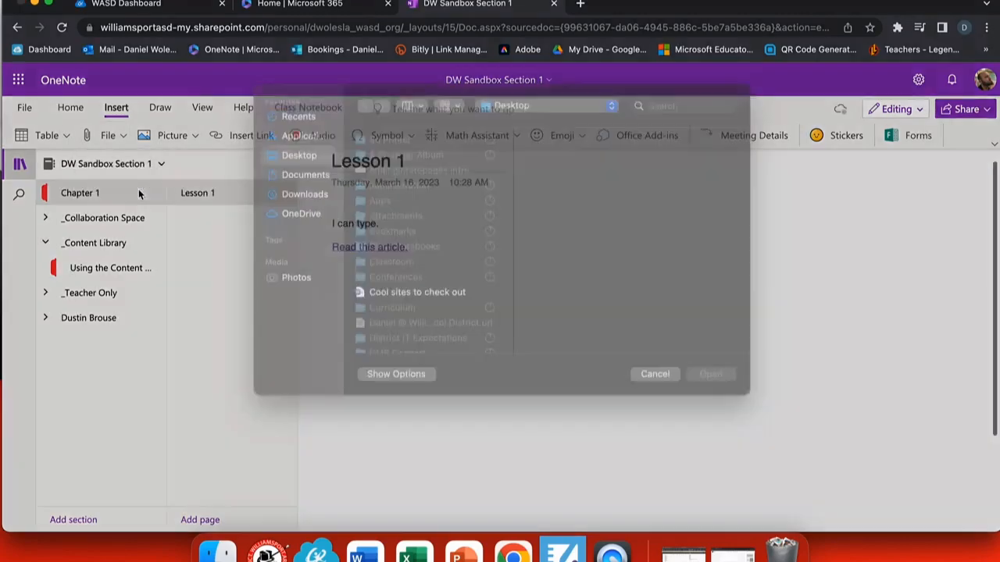
pyautogui.scroll(-10, 429, 309)
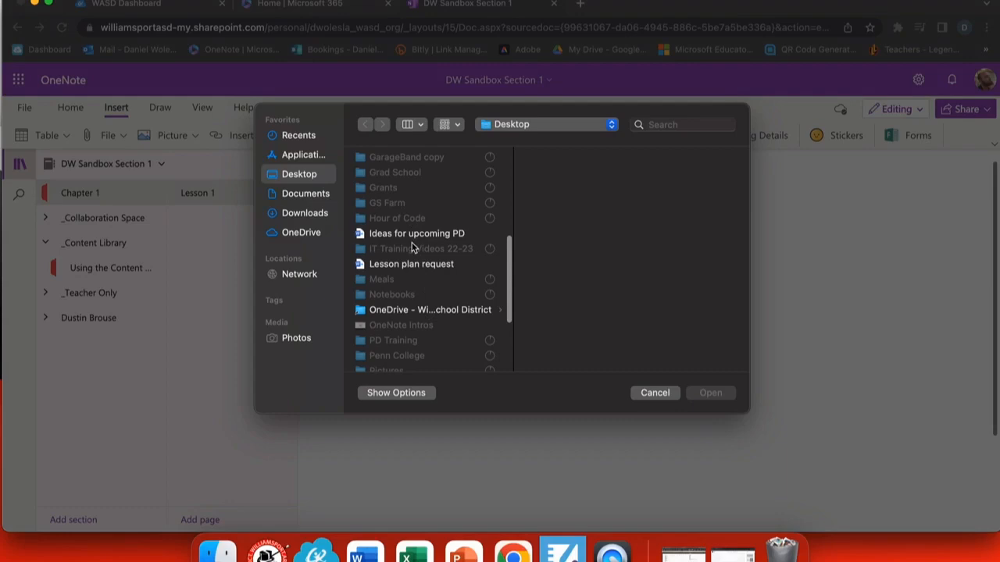
pyautogui.scroll(3, 411, 307)
pyautogui.click(395, 192)
pyautogui.click(710, 392)
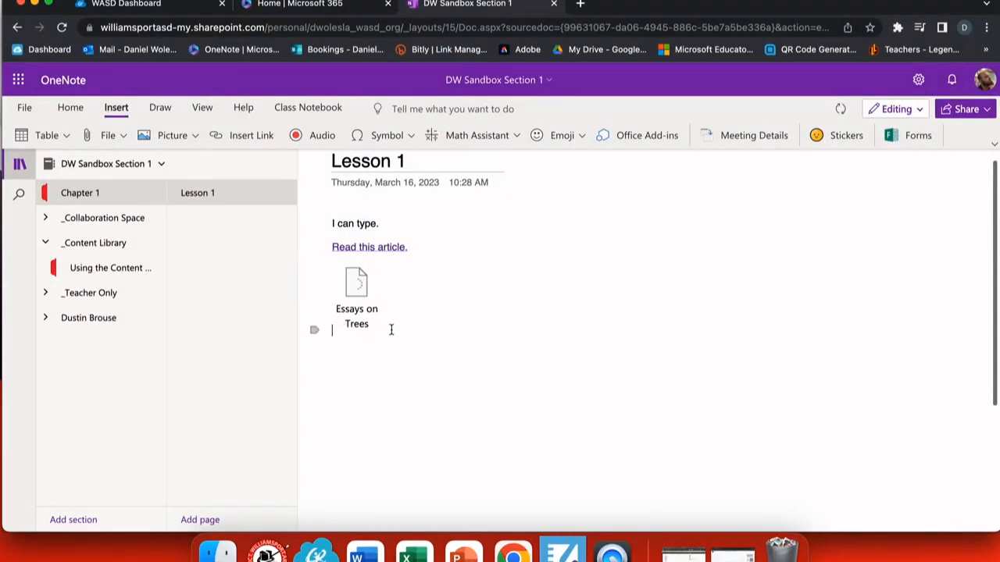
# Delete the Essays on Trees file icon from the page
pyautogui.click(446, 472)
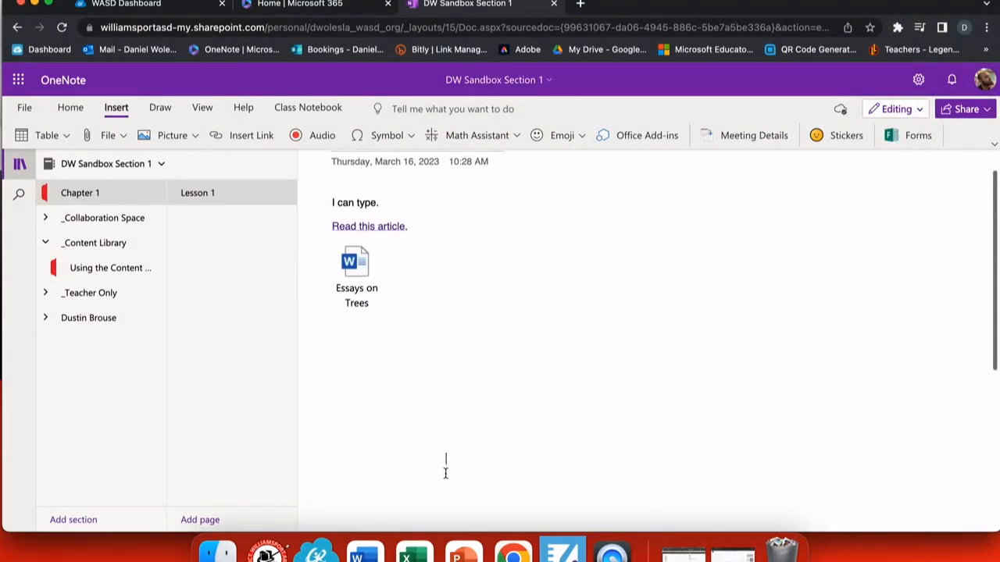
pyautogui.click(352, 264)
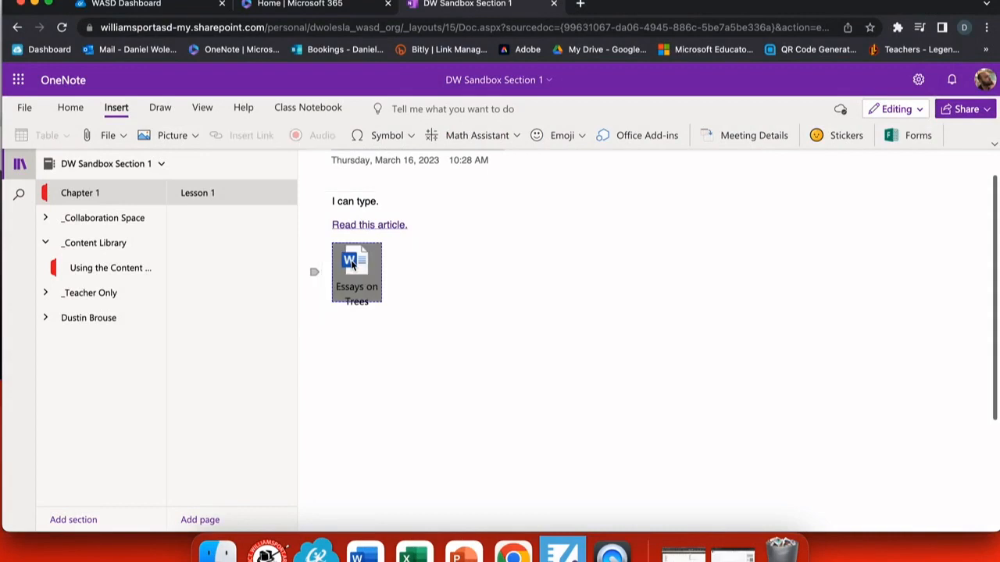
pyautogui.click(410, 351)
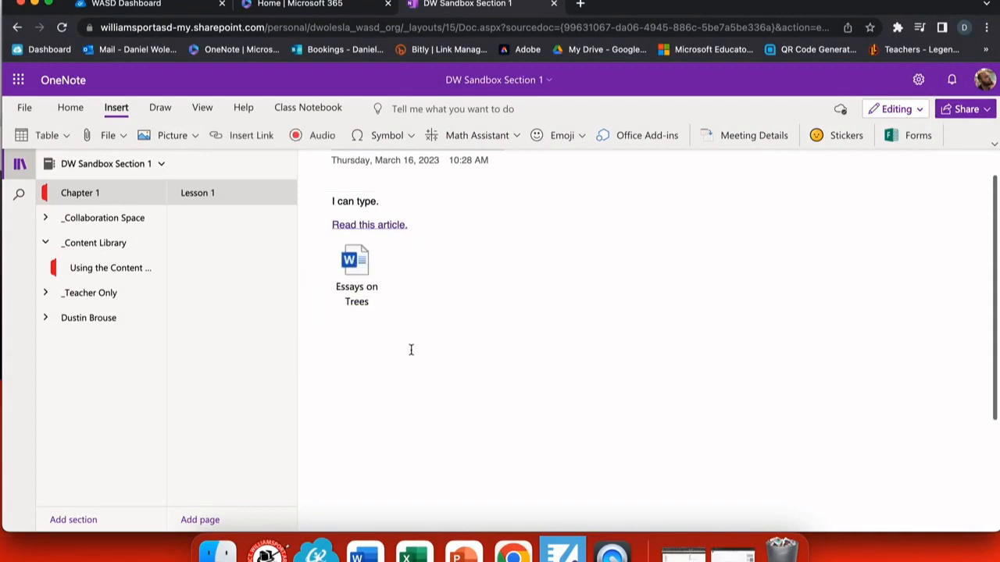
pyautogui.press('BackSpace')
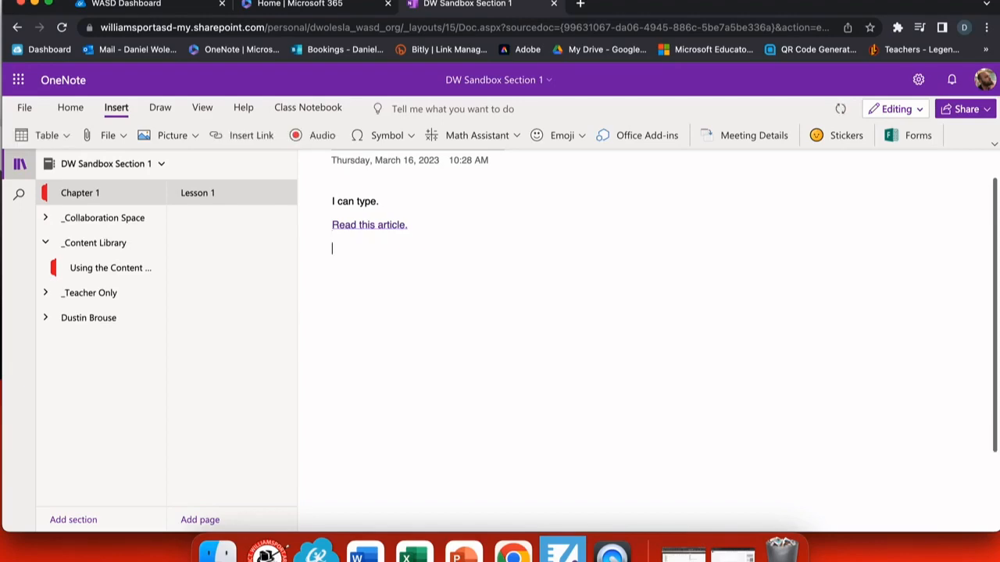
# Insert the Essays on Trees document from the Desktop as a file printout below the link and look over its pages
pyautogui.click(111, 139)
pyautogui.click(118, 188)
pyautogui.scroll(-5, 381, 309)
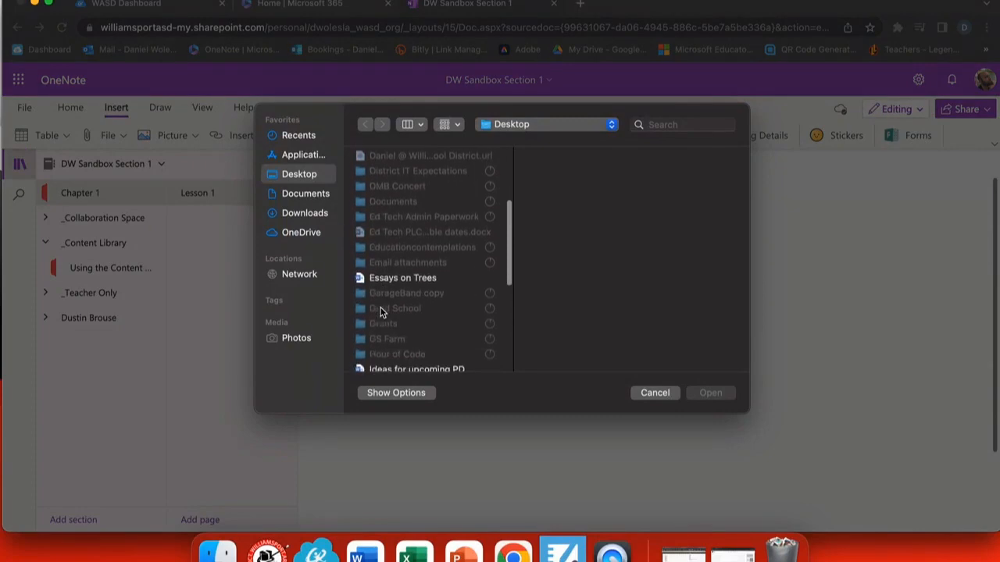
pyautogui.doubleClick(384, 278)
pyautogui.scroll(-5, 383, 282)
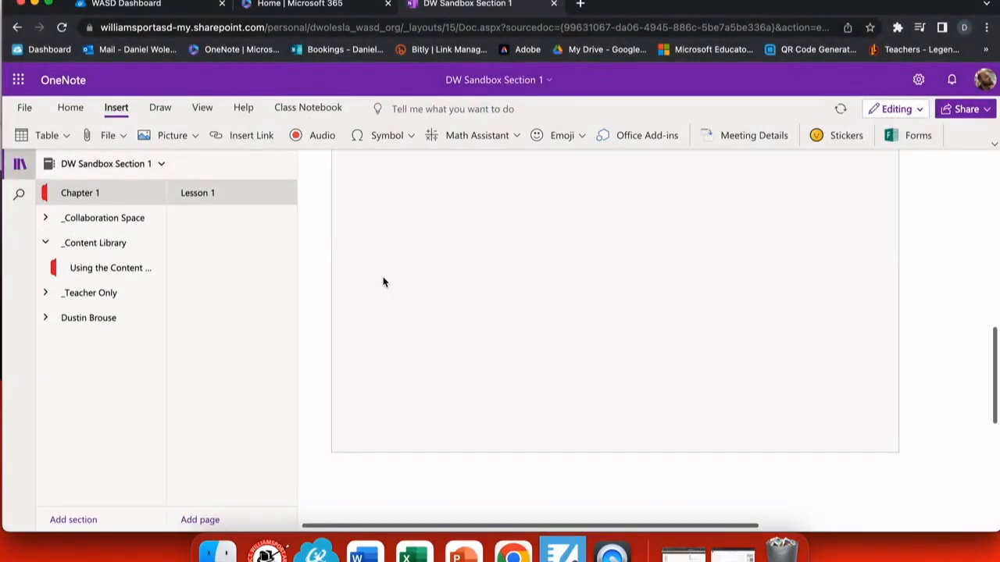
pyautogui.scroll(5, 383, 282)
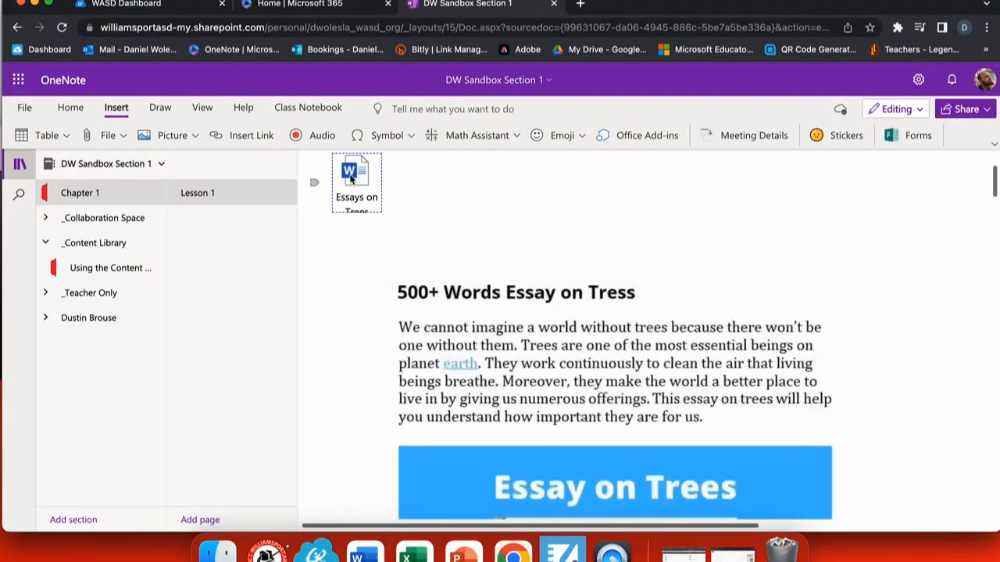
pyautogui.scroll(-10, 517, 318)
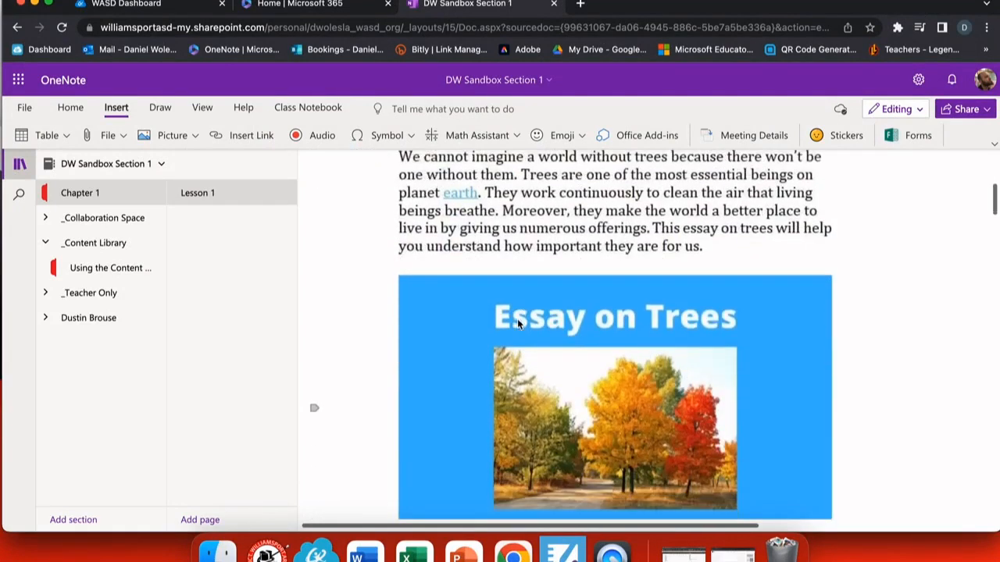
pyautogui.scroll(10, 517, 322)
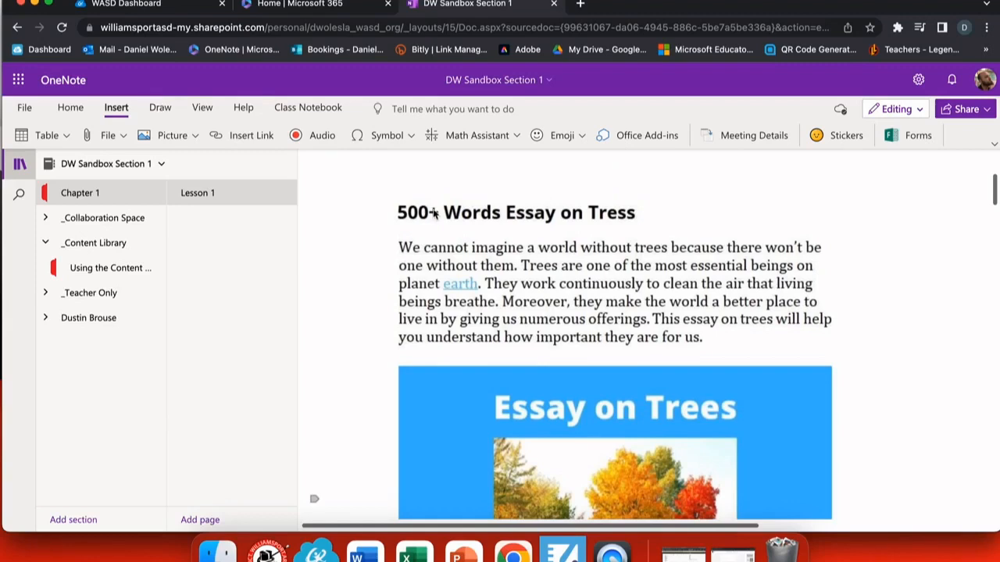
# Highlight "We cannot imagine" and "They work continuously" in yellow in the first paragraph of the essay printout
pyautogui.click(160, 108)
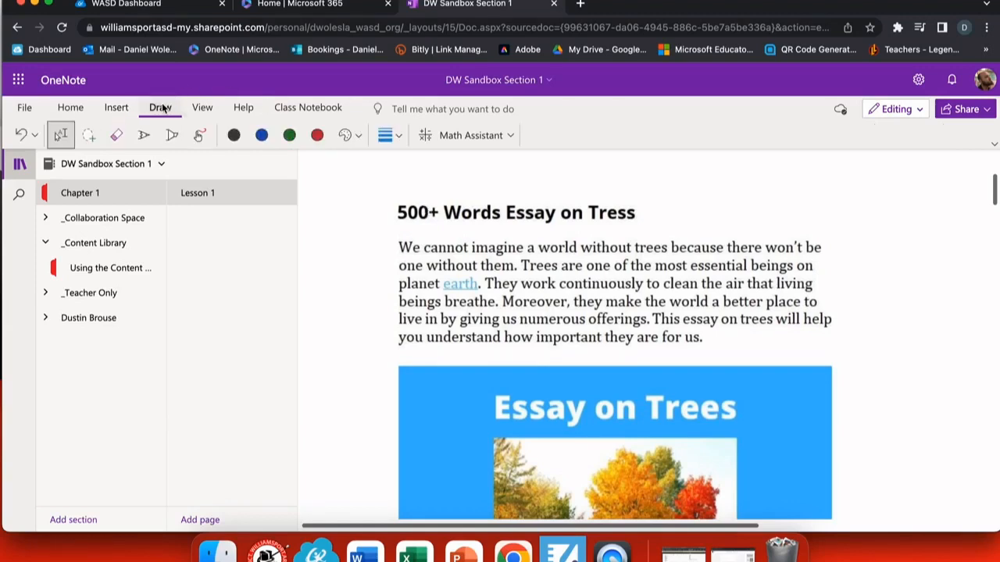
pyautogui.click(172, 137)
pyautogui.click(237, 135)
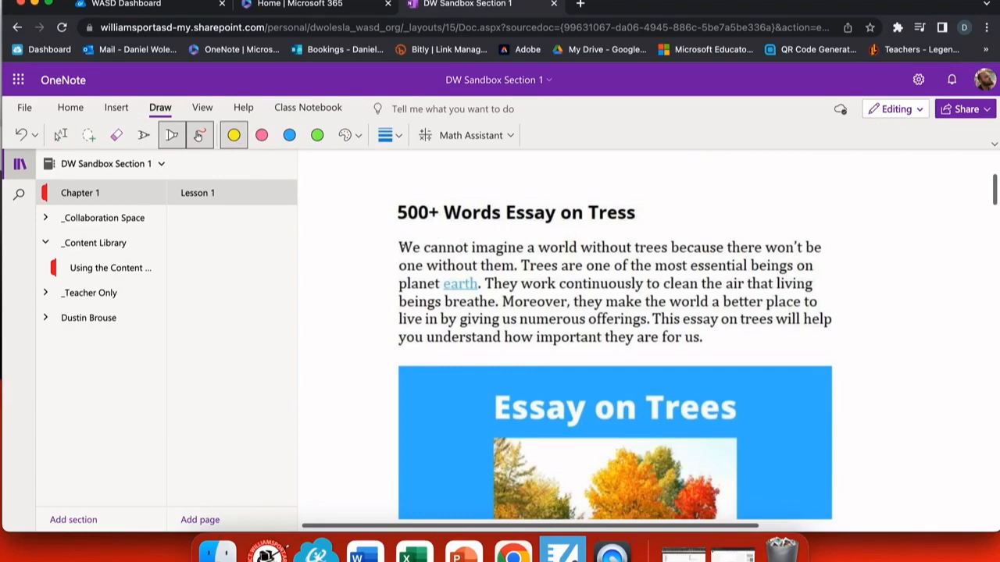
pyautogui.moveTo(400, 248); pyautogui.dragTo(522, 248)
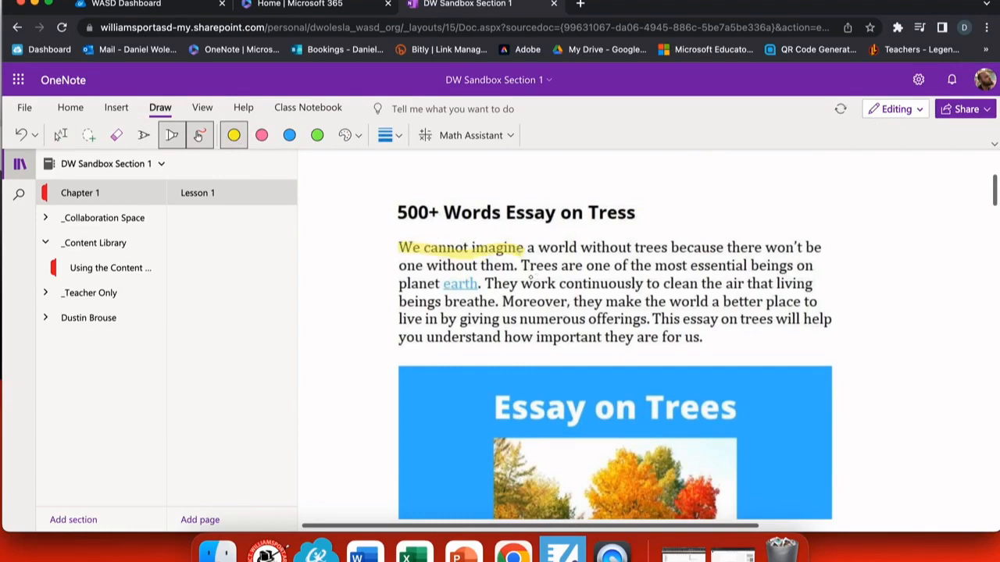
pyautogui.moveTo(488, 286); pyautogui.dragTo(654, 286)
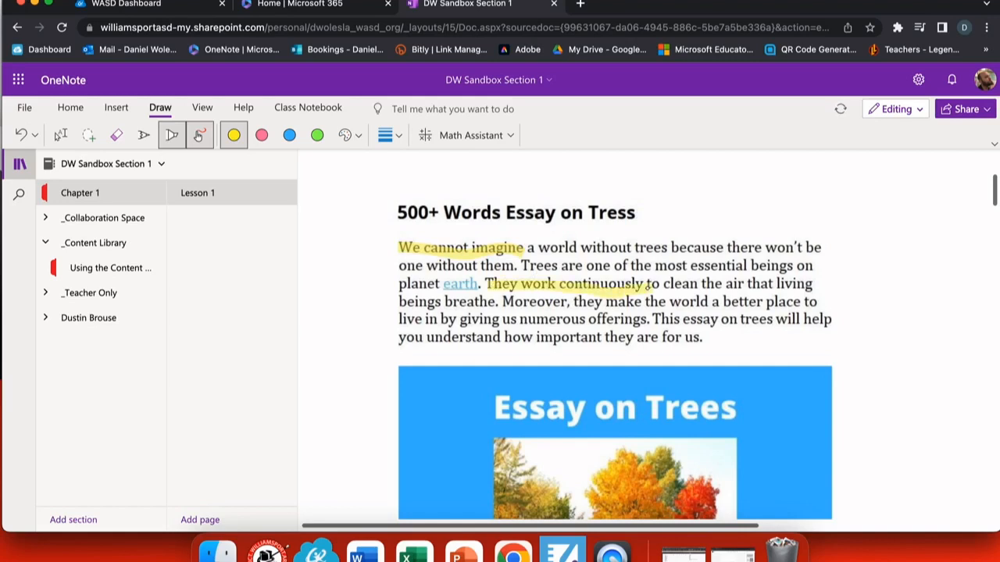
# Underline "there won't be one without them." in the essay printout with the black pen
pyautogui.click(143, 135)
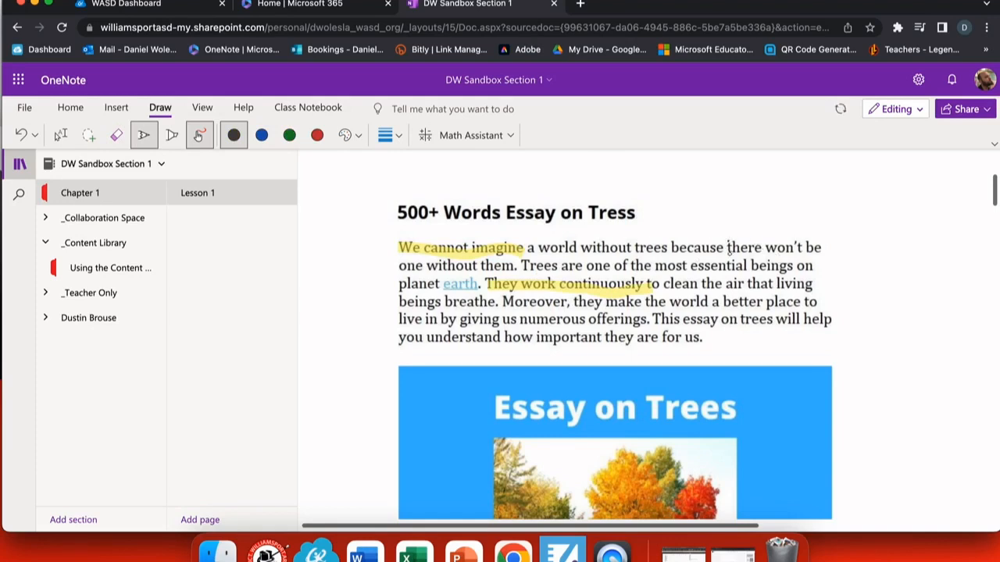
pyautogui.moveTo(729, 257); pyautogui.dragTo(823, 255)
pyautogui.moveTo(402, 275); pyautogui.dragTo(527, 275)
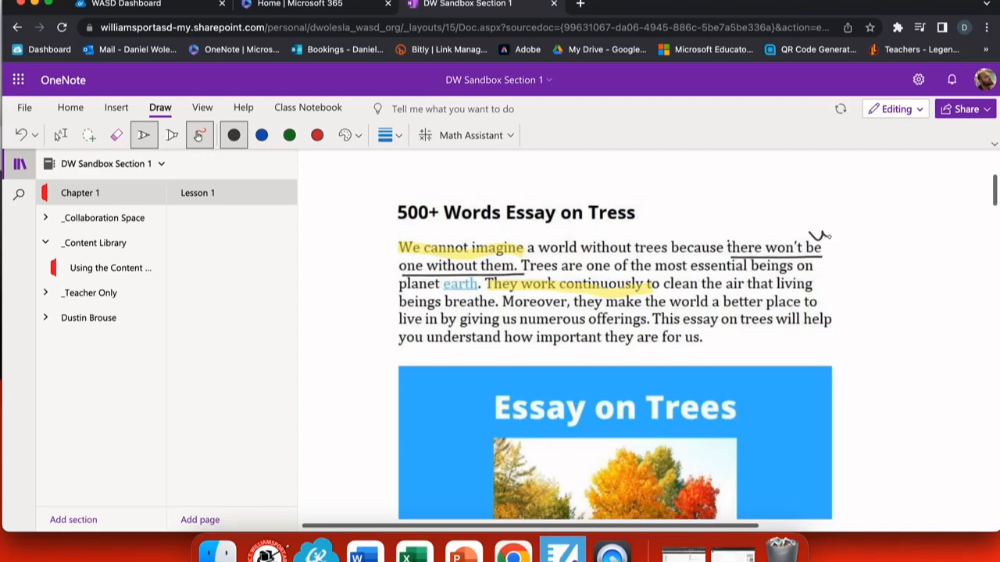
# Delete the Essays on Trees file icon and all the essay printout pages below the article link
pyautogui.scroll(-10, 464, 211)
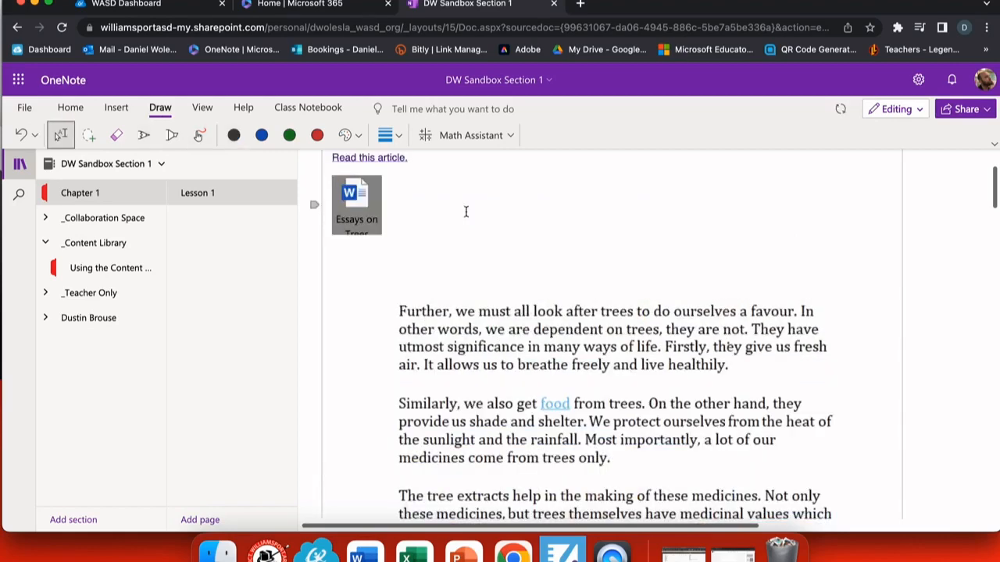
pyautogui.scroll(1, 468, 234)
pyautogui.click(479, 275)
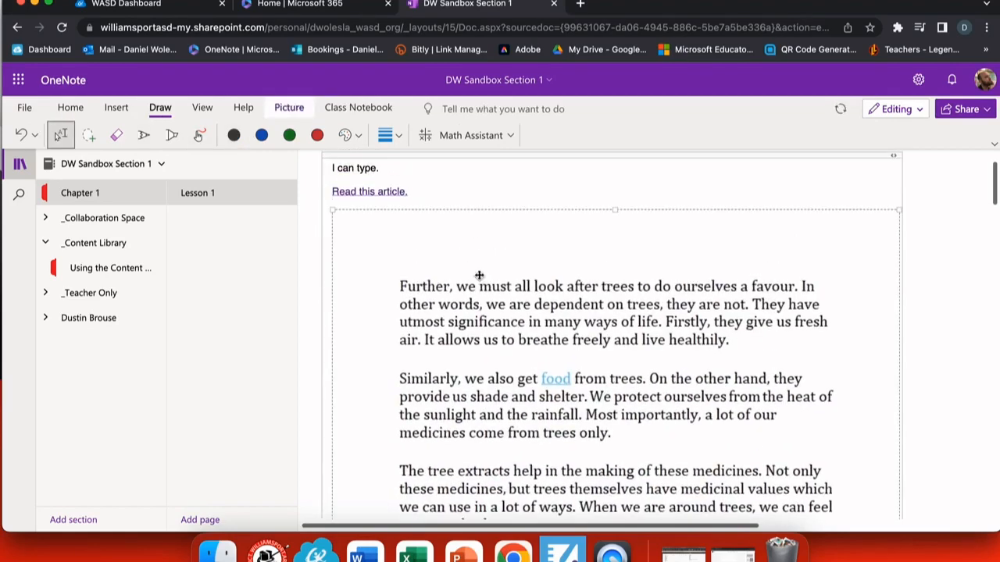
pyautogui.press('Delete')
pyautogui.click(480, 313)
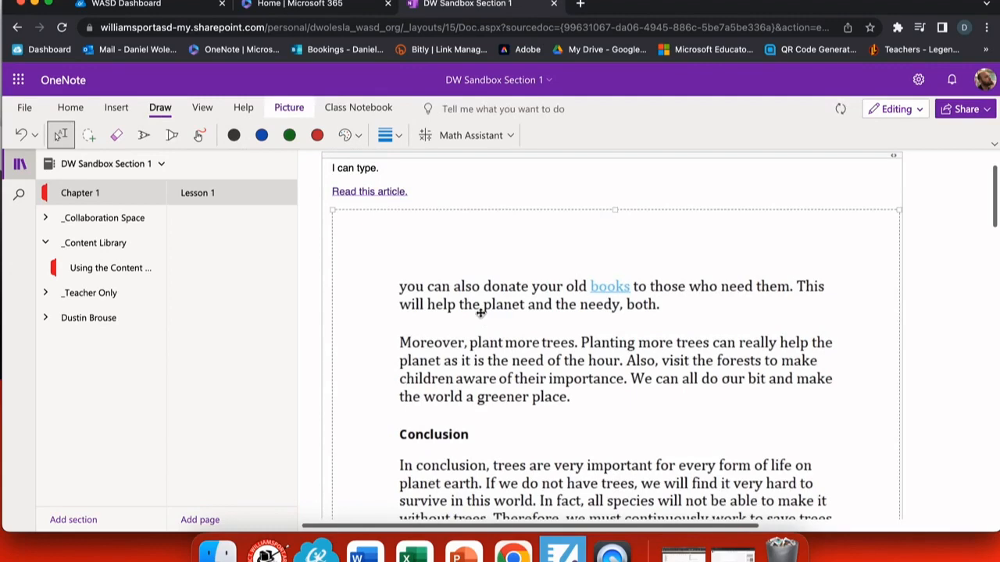
pyautogui.press('Delete')
pyautogui.click(478, 325)
pyautogui.press('Delete')
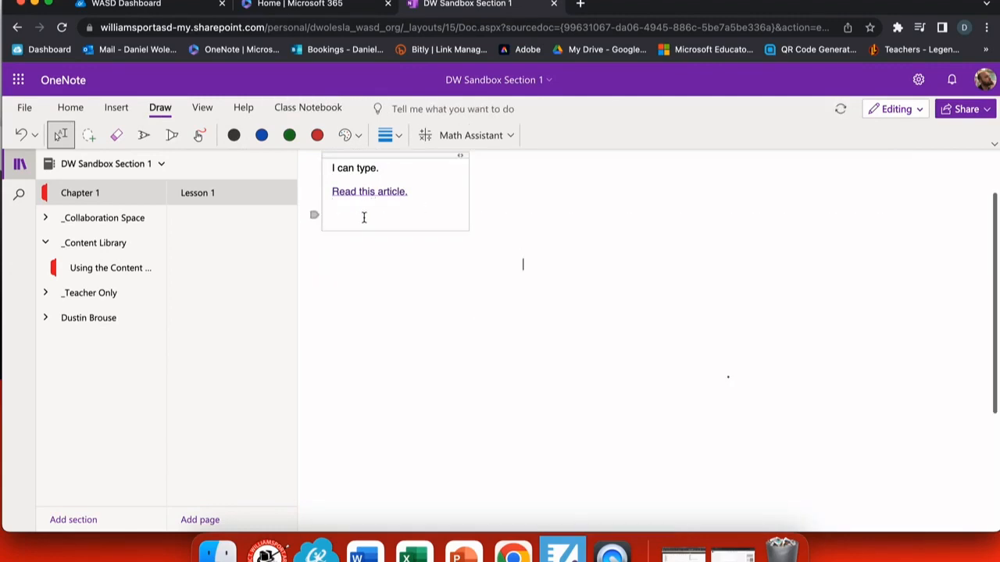
# Add a separate text box reading "I can type over here" in the empty area to the right below the article link
pyautogui.click(639, 236)
pyautogui.write('I can ')
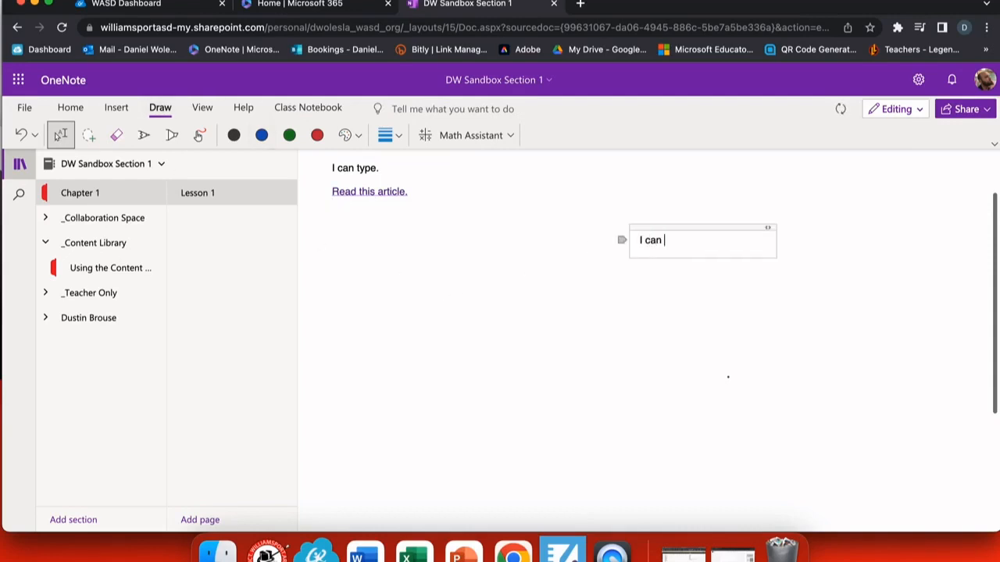
pyautogui.write('type over here')
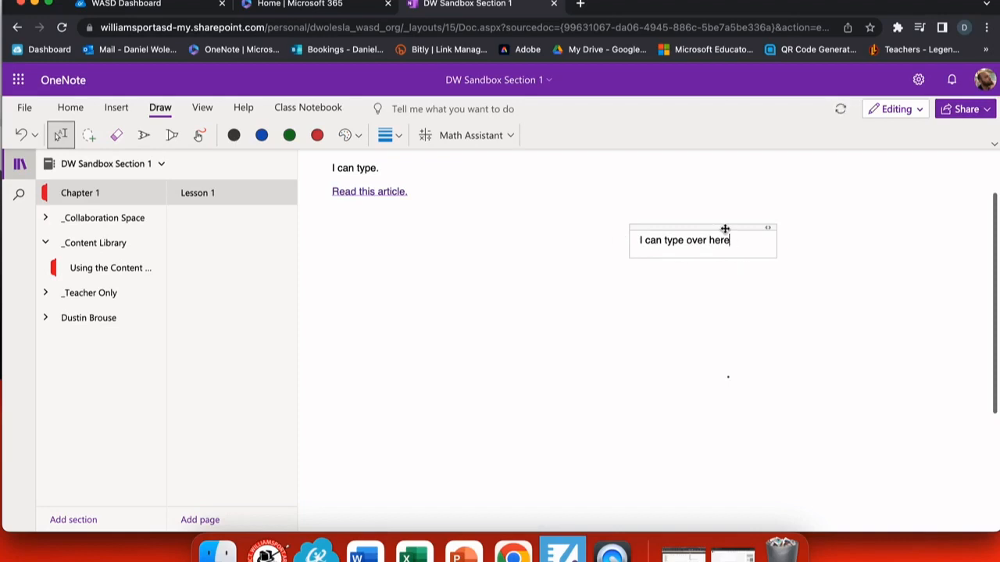
# Move the "I can type over here" text box directly beneath the article link, and delete it
pyautogui.moveTo(722, 226); pyautogui.dragTo(420, 209)
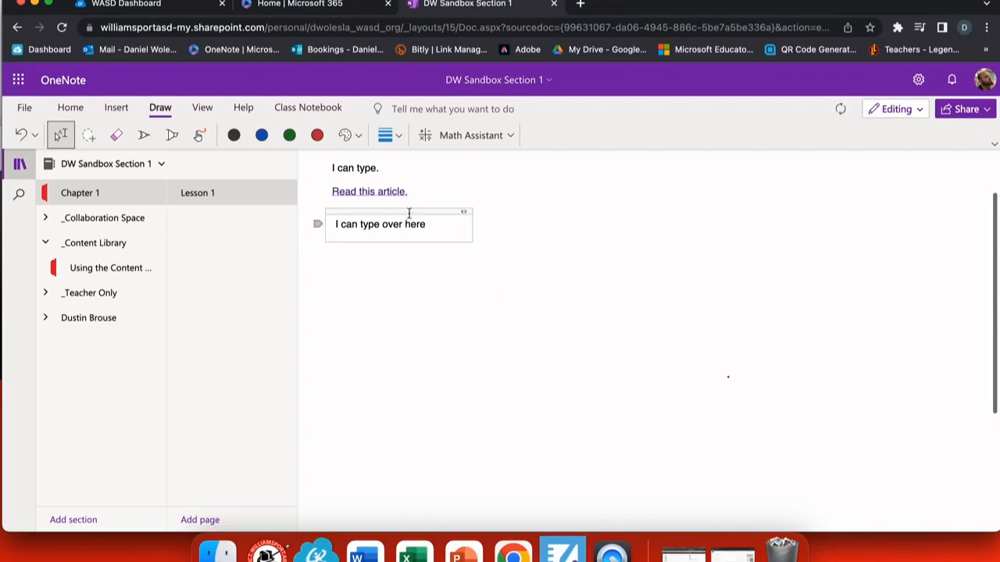
pyautogui.moveTo(409, 212); pyautogui.dragTo(410, 212)
pyautogui.press('BackSpace')
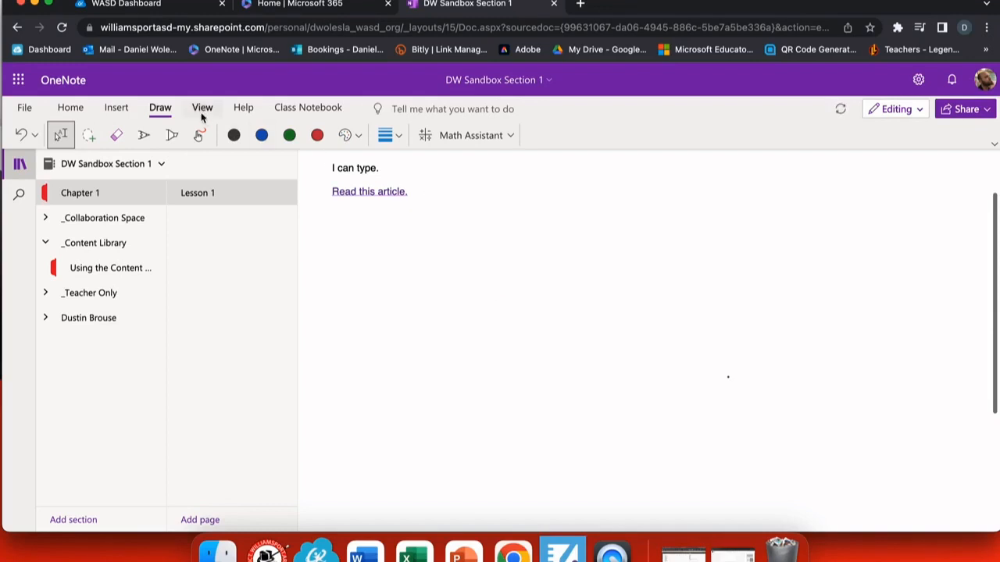
# Search online pictures for "trees" and insert the first result, the large sunlit tree, below the article link
pyautogui.click(115, 108)
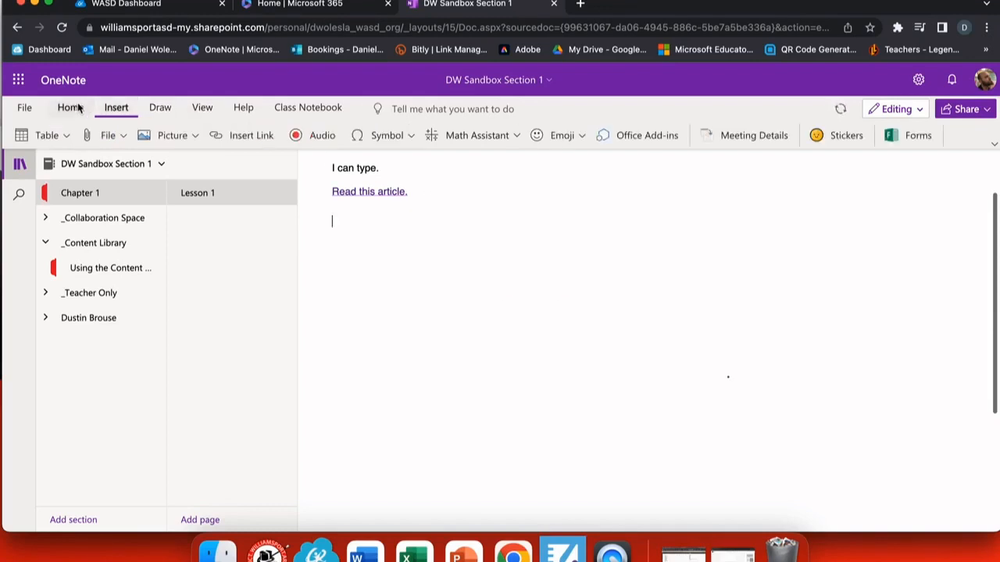
pyautogui.click(170, 134)
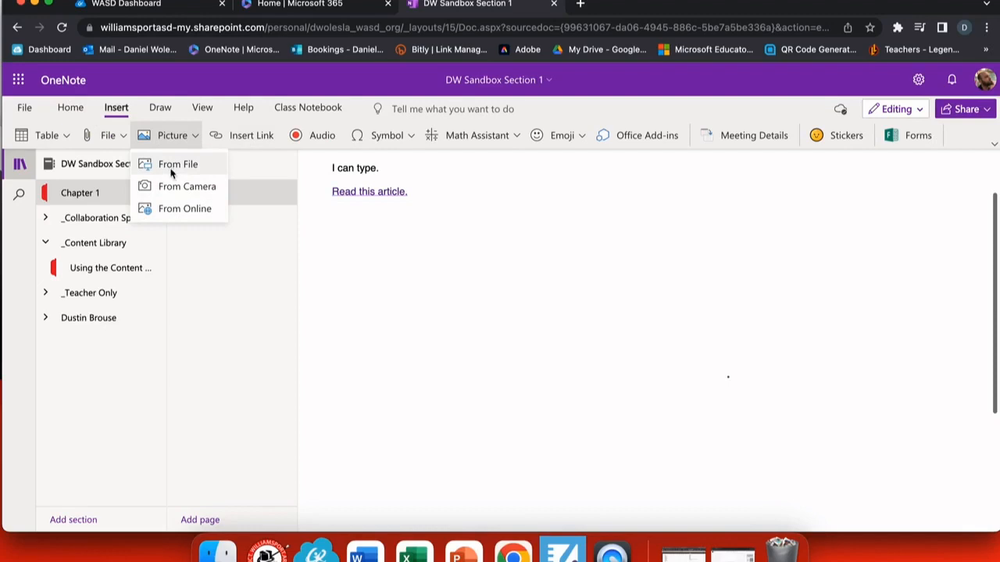
pyautogui.click(176, 209)
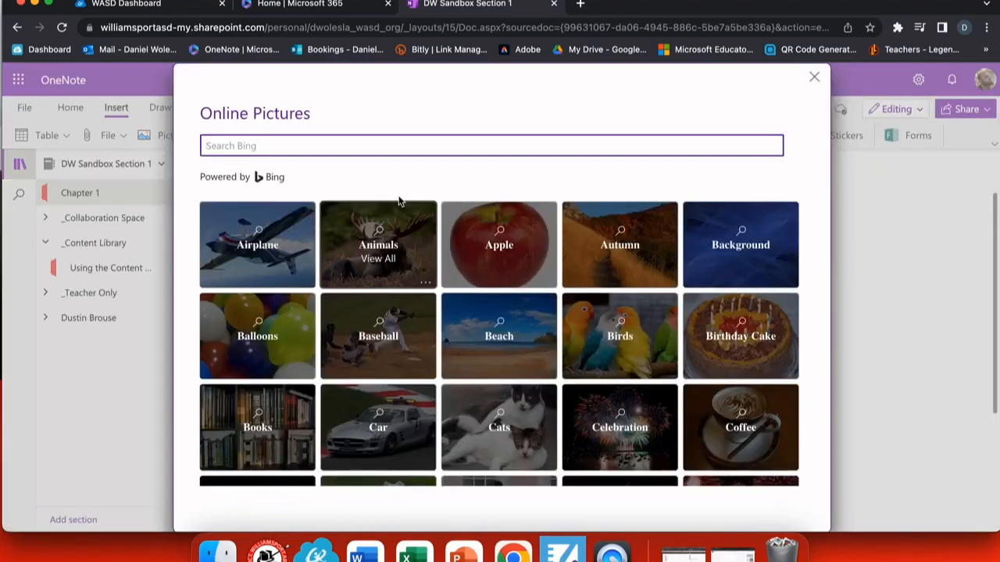
pyautogui.write('trees')
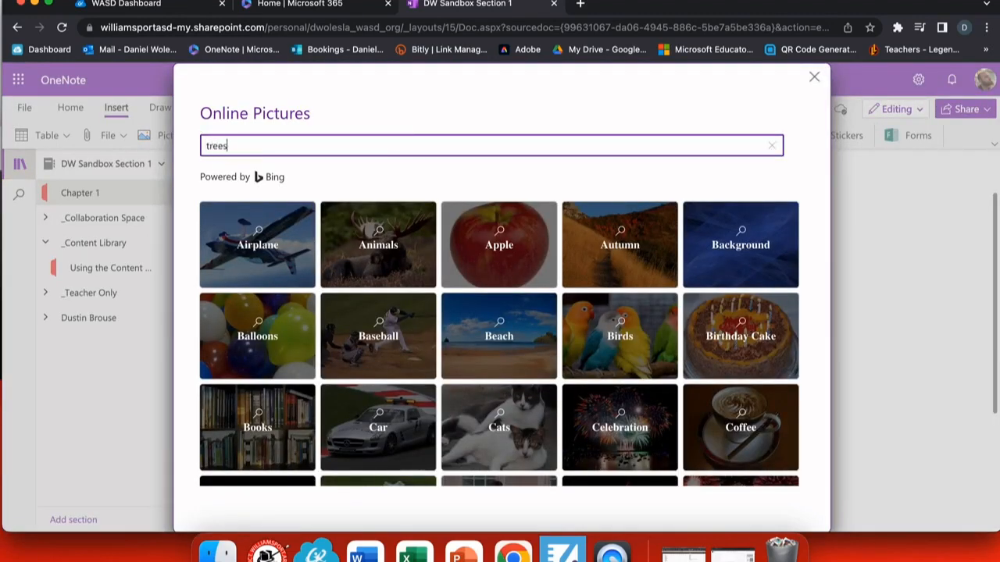
pyautogui.press('Return')
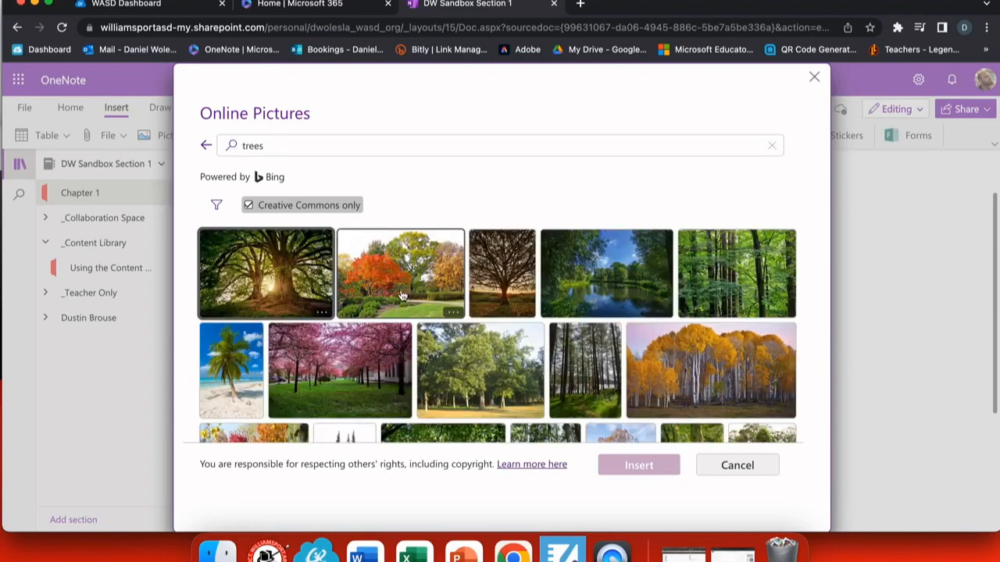
pyautogui.click(287, 272)
pyautogui.click(640, 472)
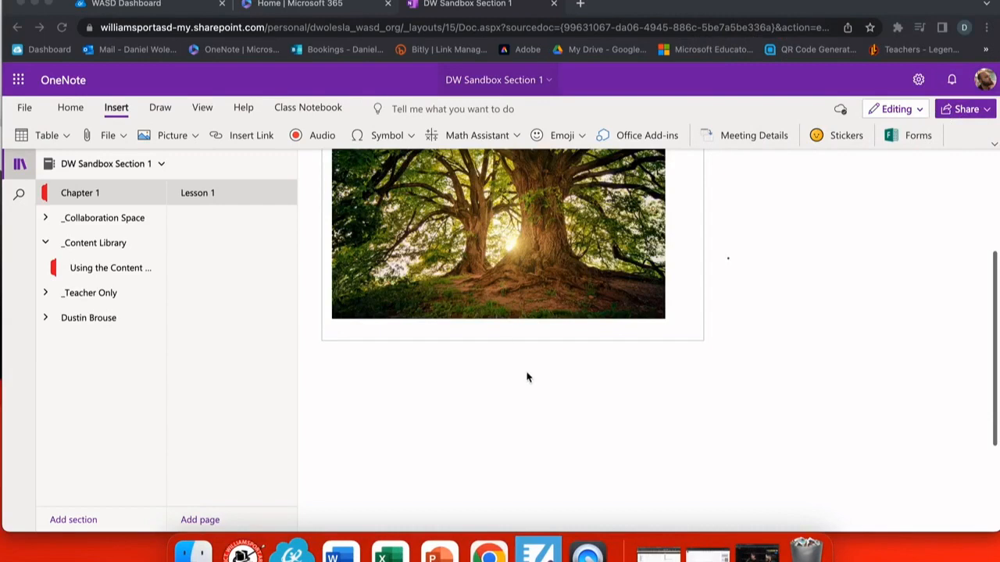
# Move the tree picture slightly right and down below the article link, and delete it from the page
pyautogui.scroll(5, 523, 367)
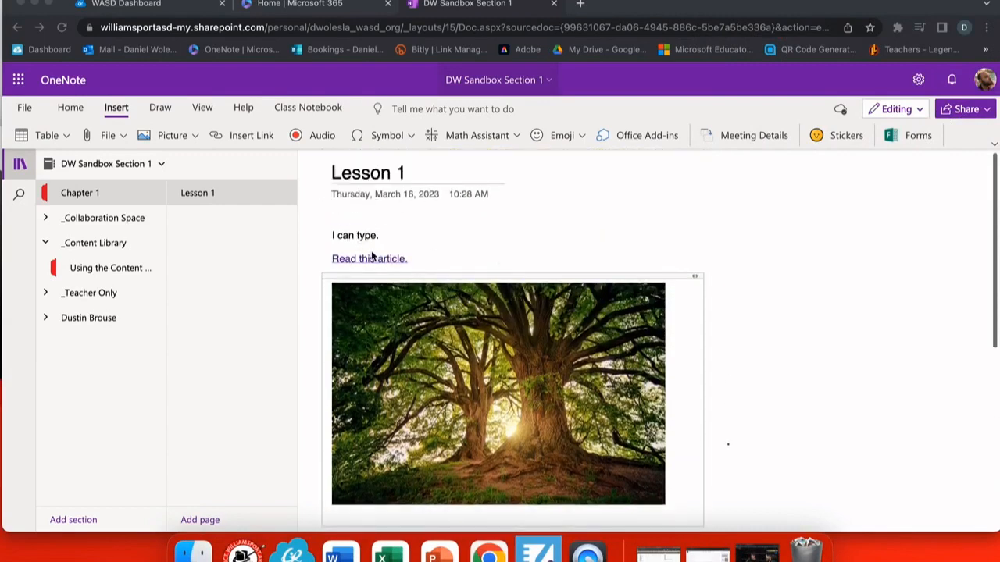
pyautogui.scroll(-3, 451, 341)
pyautogui.scroll(2, 469, 297)
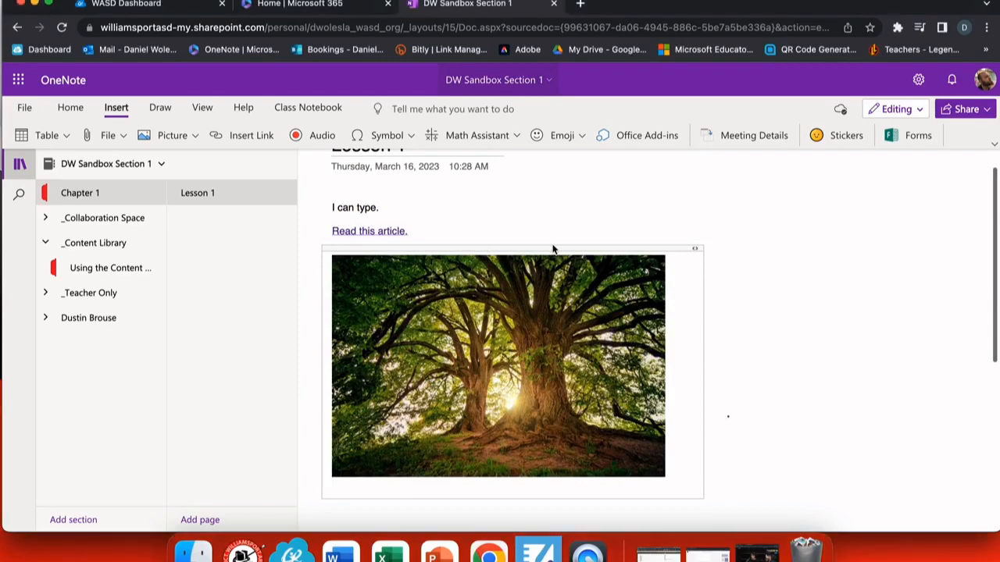
pyautogui.moveTo(539, 248); pyautogui.dragTo(392, 290)
pyautogui.click(558, 200)
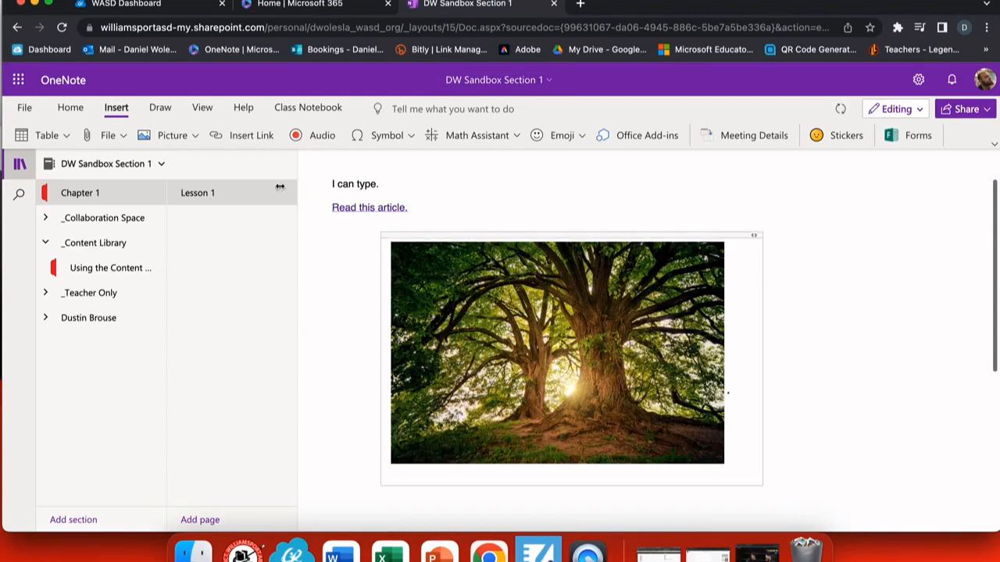
pyautogui.click(607, 236)
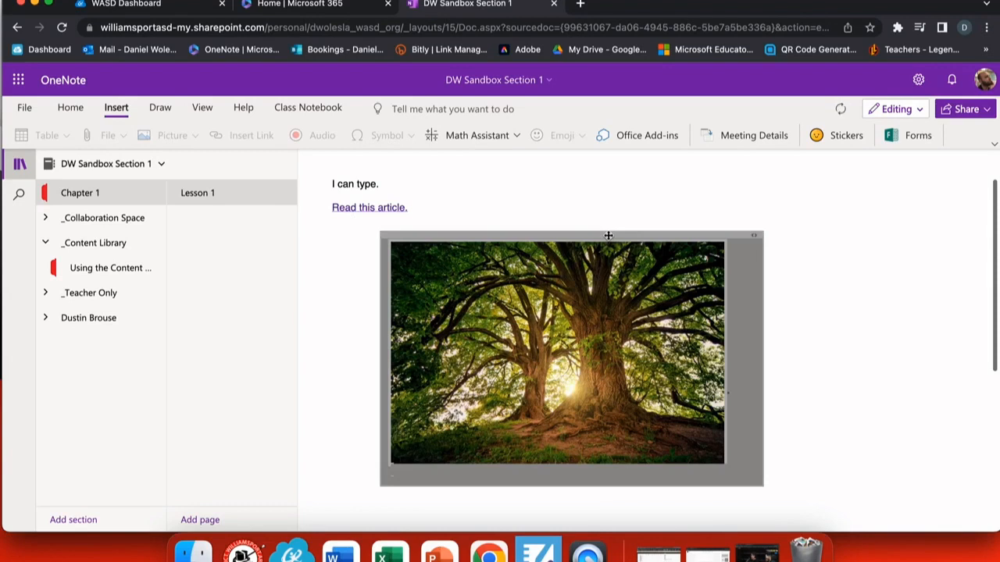
pyautogui.press('Delete')
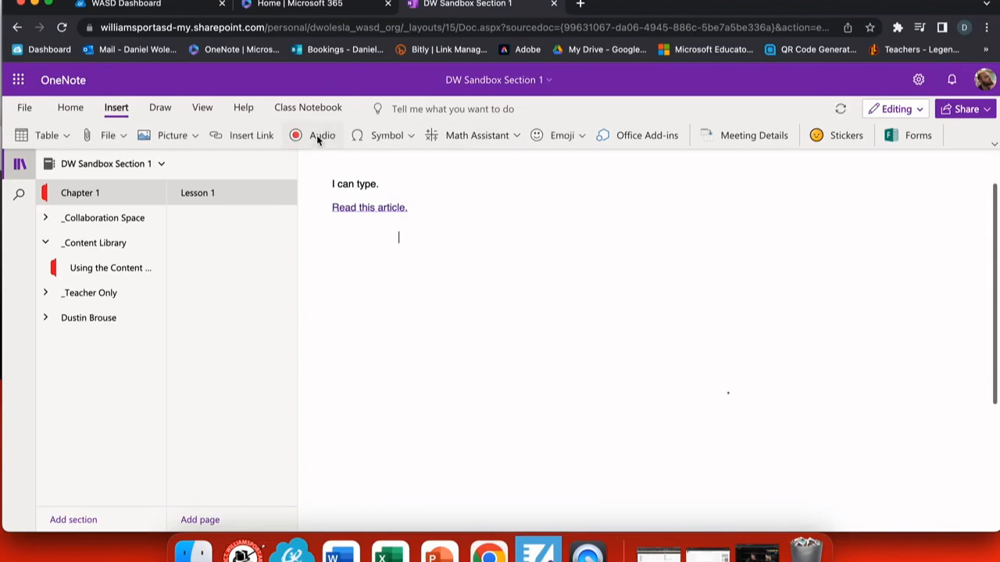
# Record a short audio clip below the article link, stop the recording and delete it from the page
pyautogui.click(316, 135)
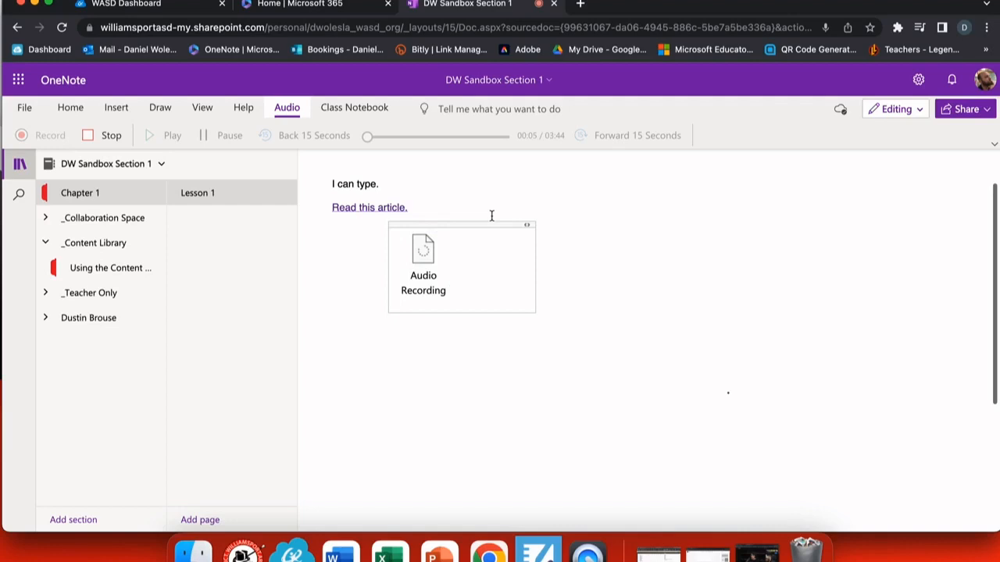
pyautogui.click(106, 136)
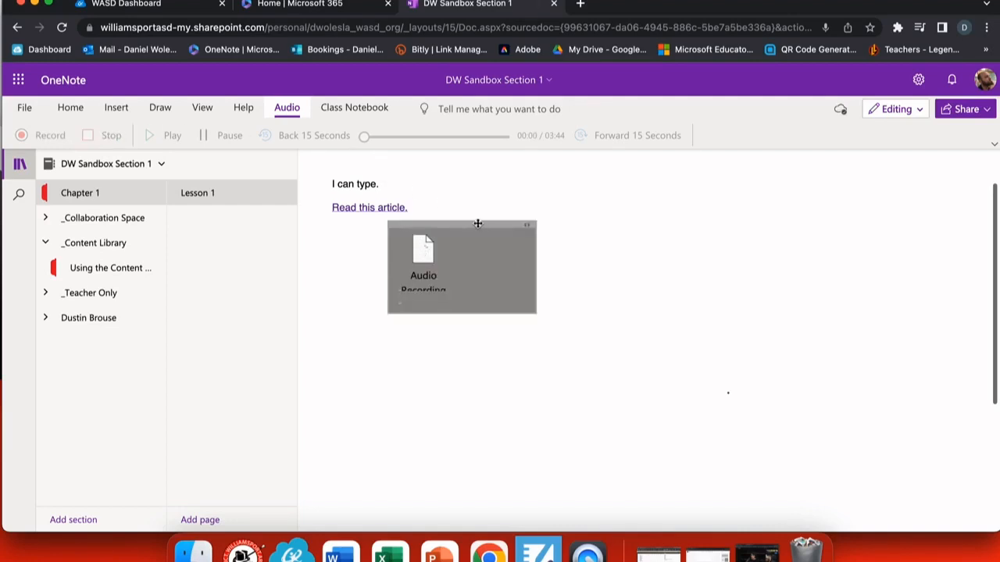
pyautogui.press('Delete')
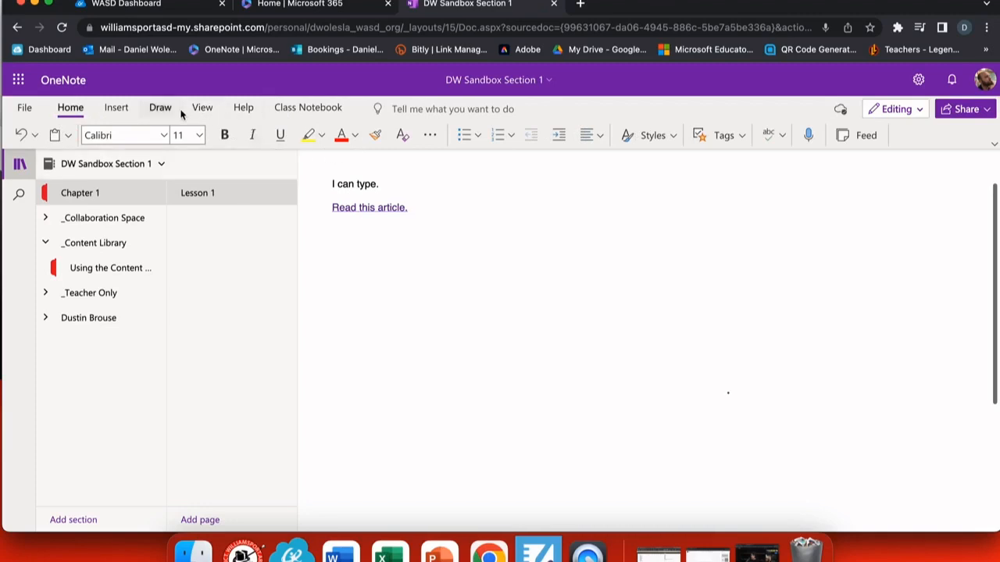
# View the symbols available for insertion and open the Math Assistant
pyautogui.click(115, 107)
pyautogui.click(384, 136)
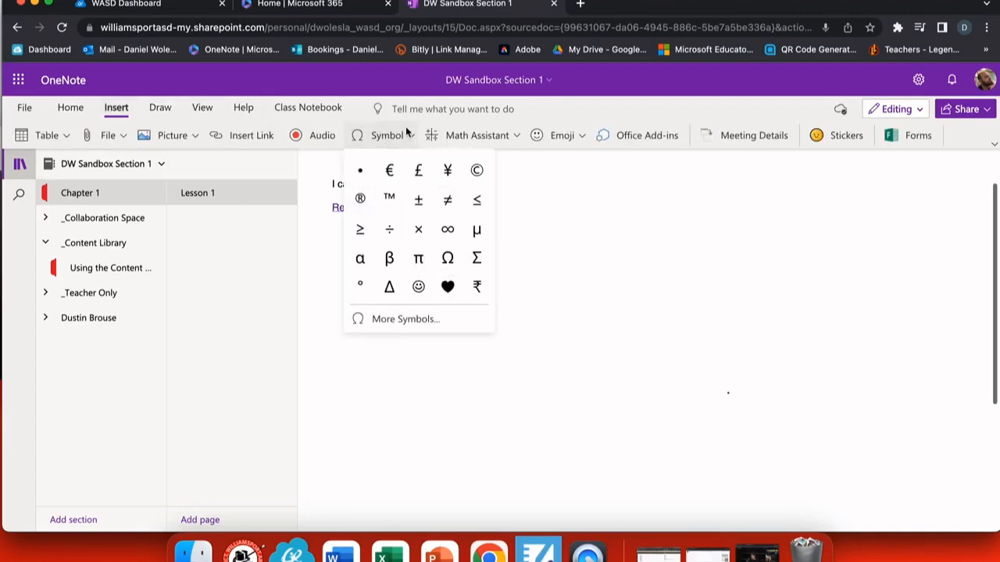
pyautogui.click(477, 138)
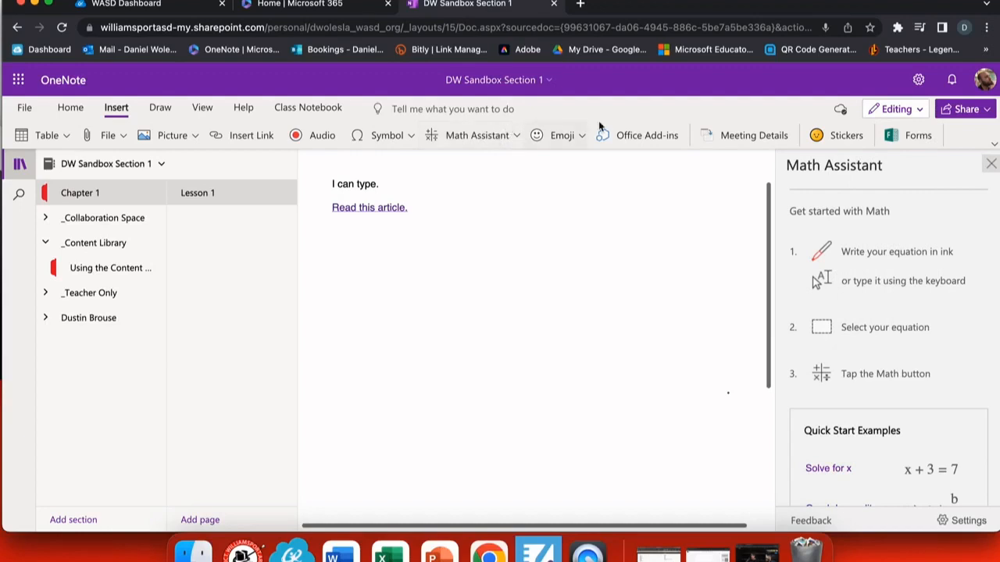
# Insert the existing "Getting Ready for 7th Grade Lesson 7" form from Microsoft Forms and align it beneath the article link
pyautogui.click(919, 136)
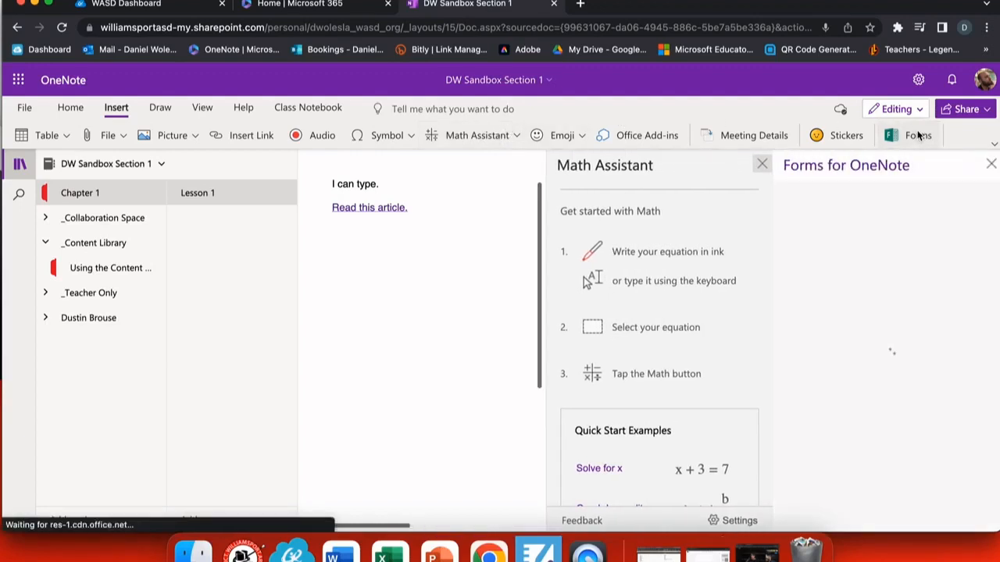
pyautogui.click(768, 165)
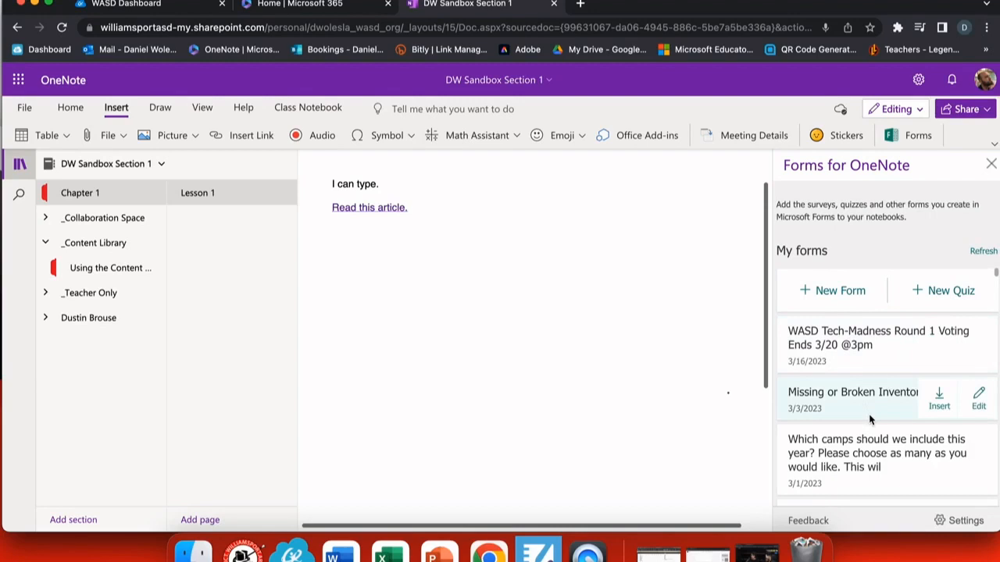
pyautogui.scroll(-15, 870, 419)
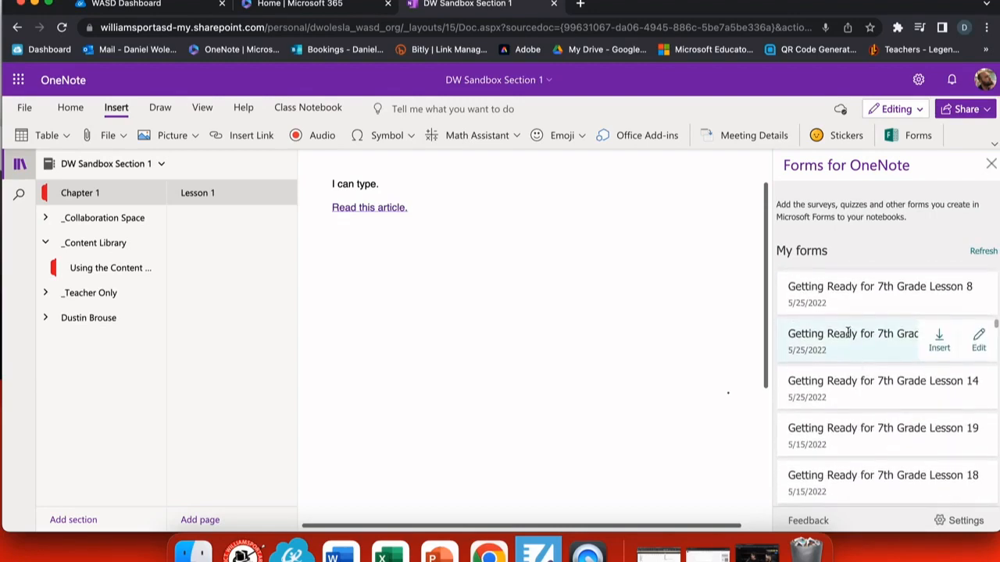
pyautogui.click(938, 340)
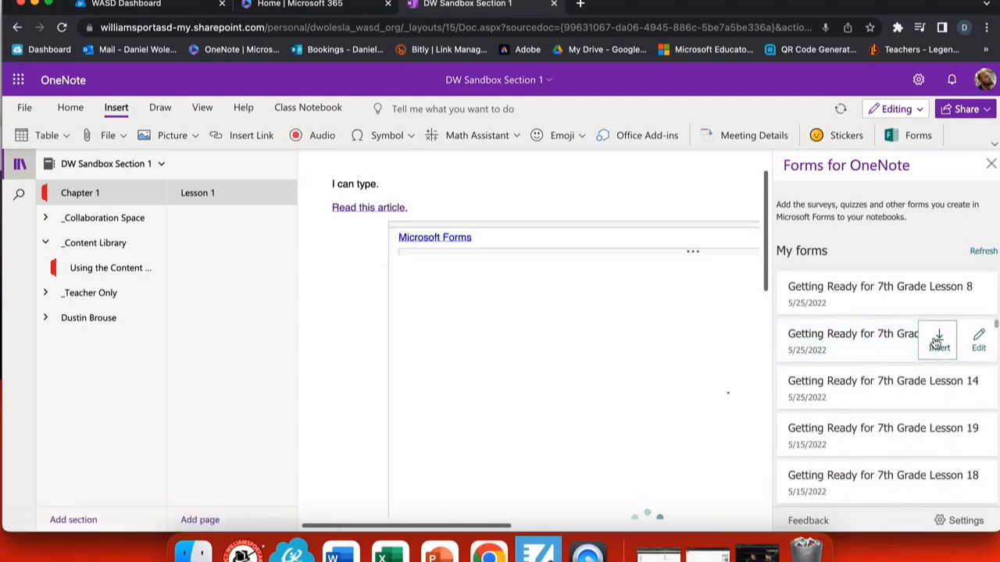
pyautogui.click(991, 163)
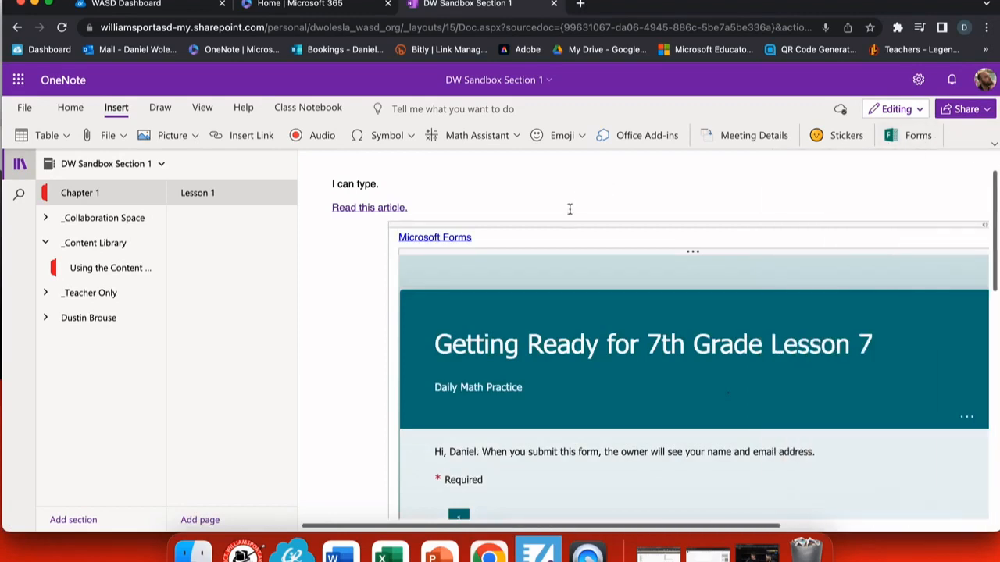
pyautogui.moveTo(587, 226); pyautogui.dragTo(520, 225)
# View the Collaboration Space's getting-started page, and return to Lesson 1 in Chapter 1 to look through the embedded form's questions
pyautogui.click(94, 220)
pyautogui.click(94, 243)
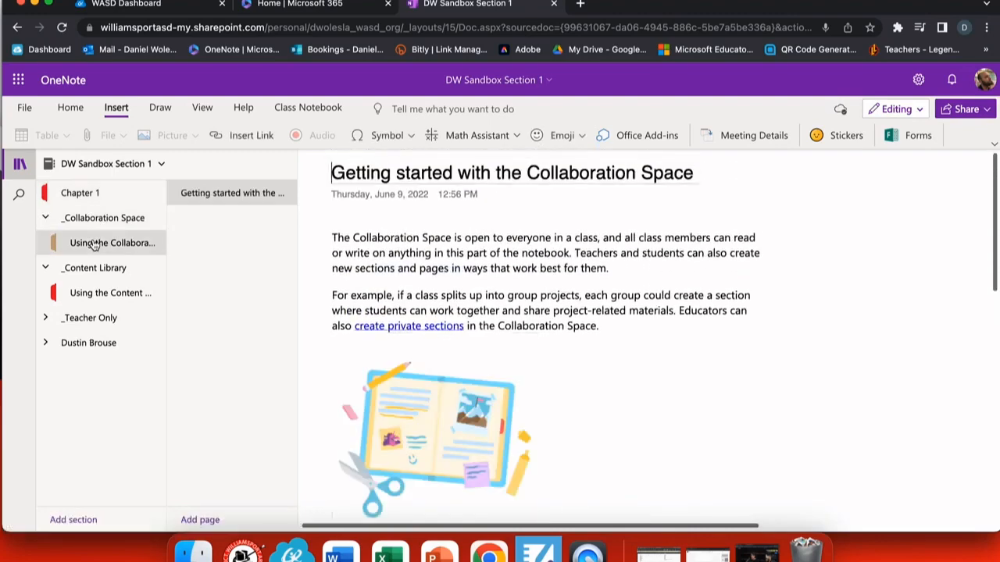
pyautogui.click(85, 196)
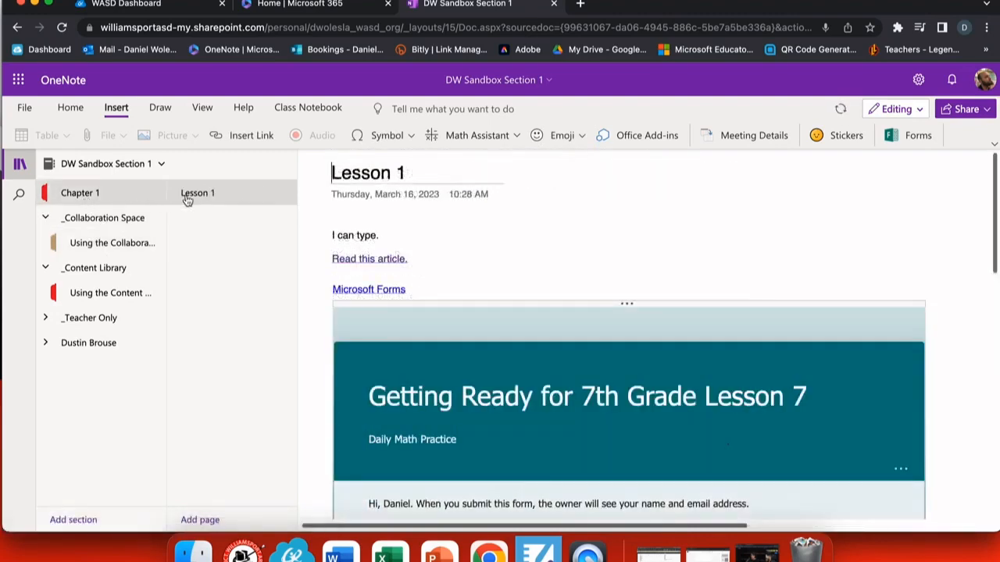
pyautogui.scroll(-1, 443, 299)
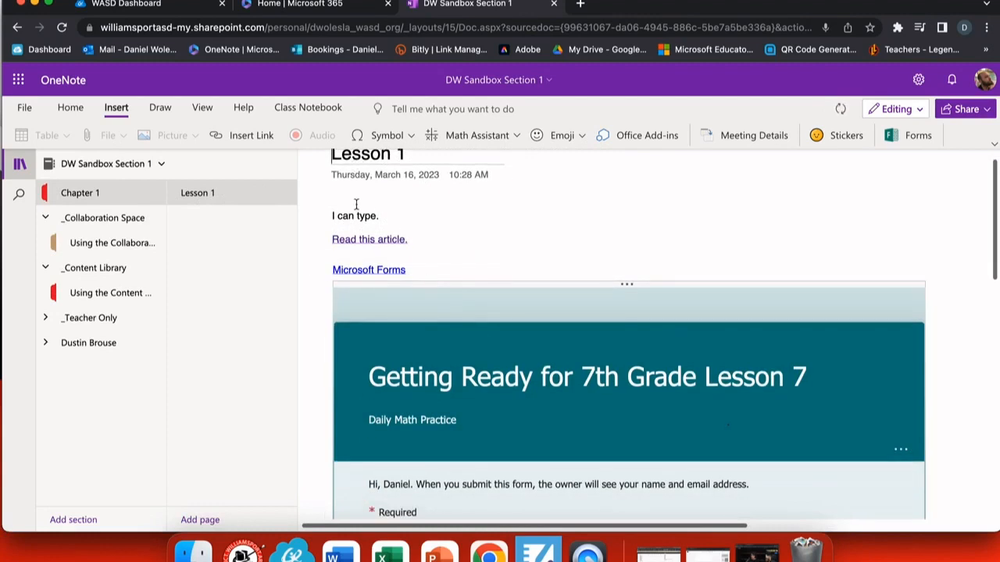
pyautogui.scroll(-10, 369, 219)
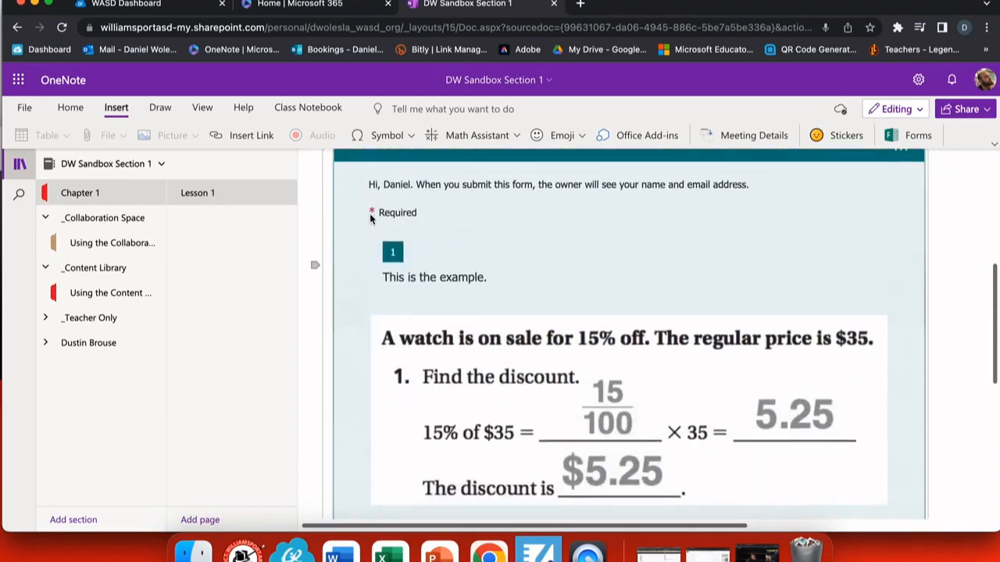
pyautogui.scroll(-4, 370, 220)
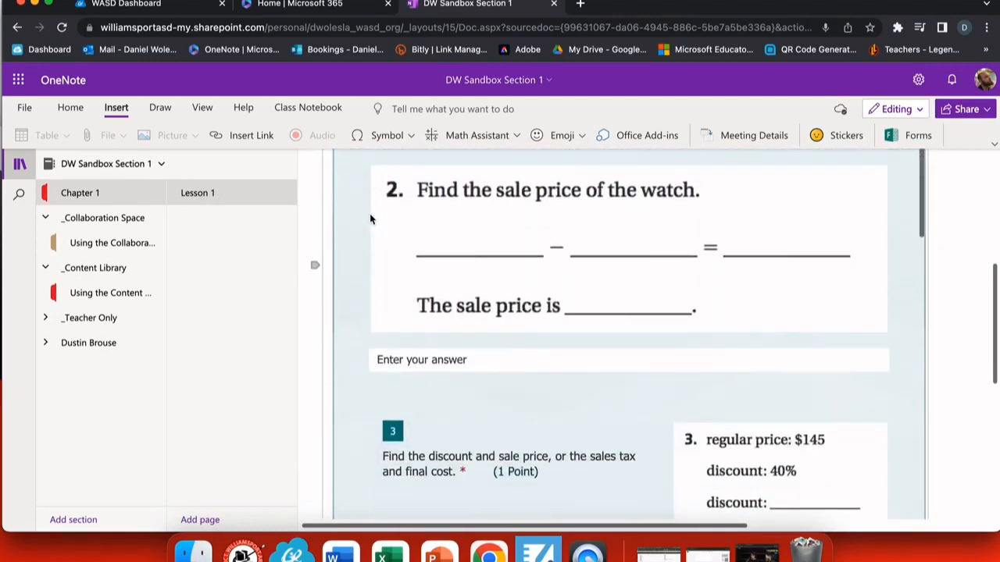